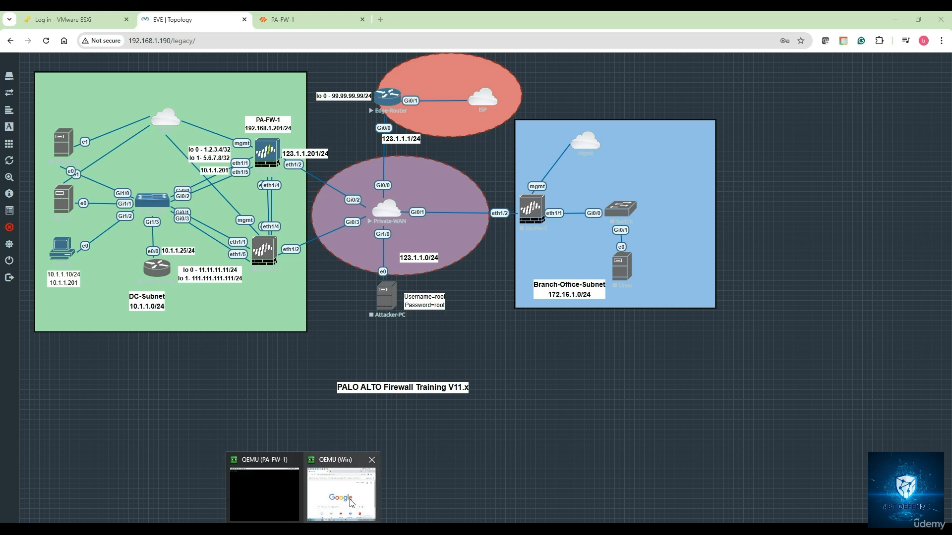
Step: Search Google for "pdf converter" in the Windows virtual machine's browser and open the Smallpdf PDF Converter result
click(350, 498)
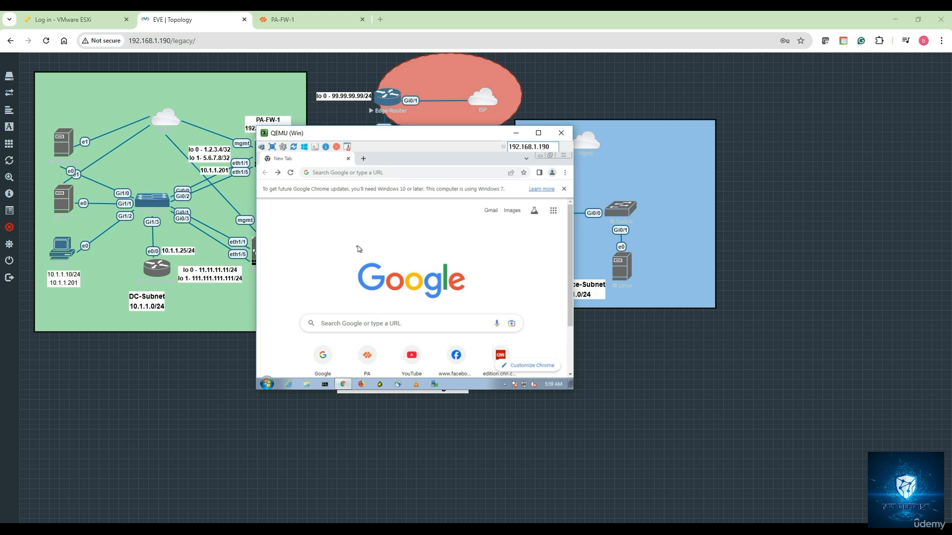
click(350, 323)
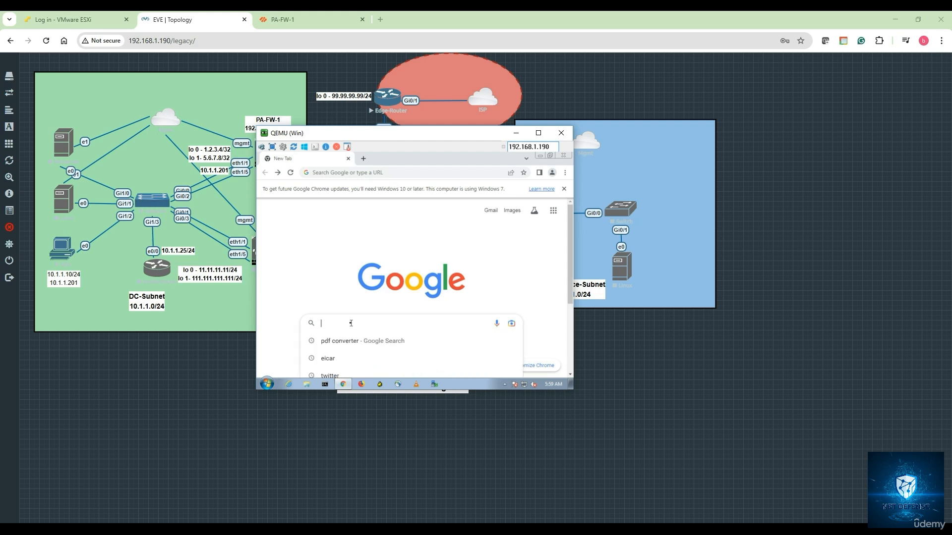
text(pdf)
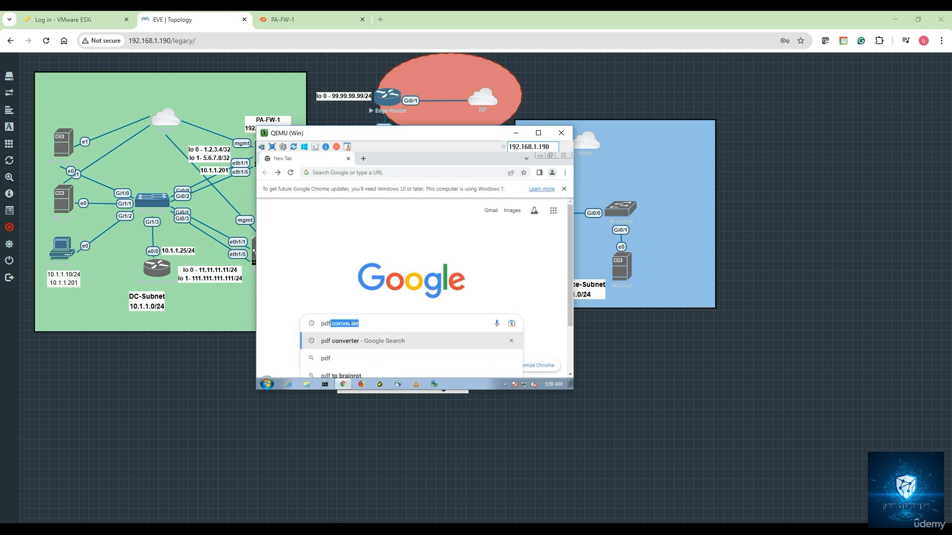
key(Return)
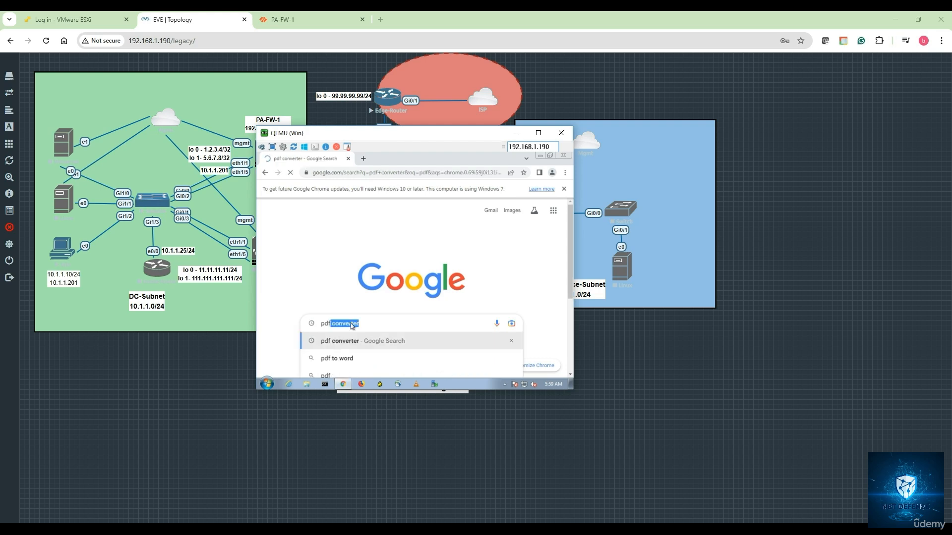
scroll(325, 298, down, 1)
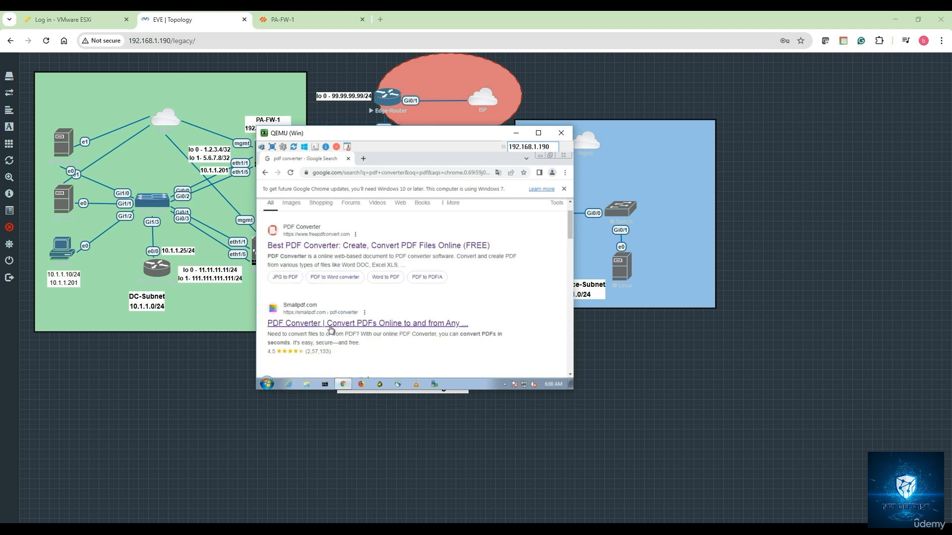
click(390, 310)
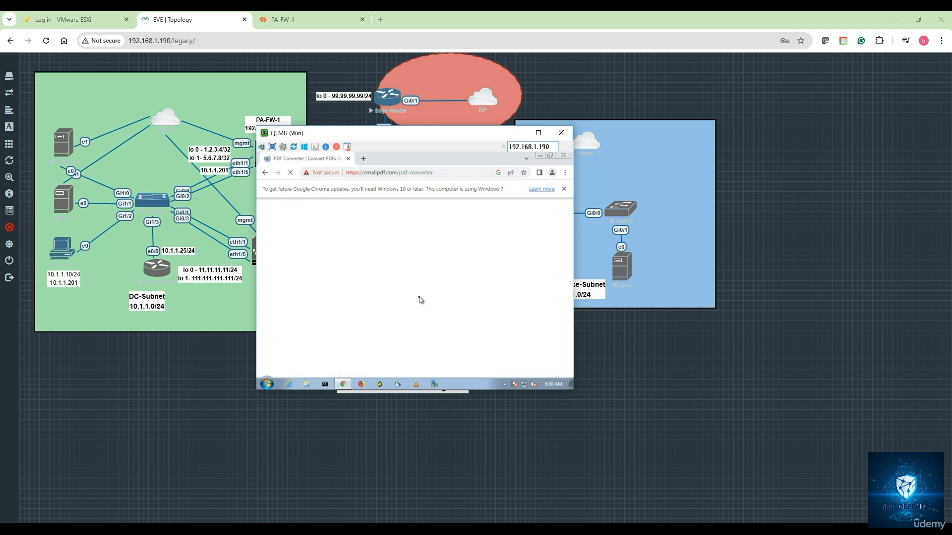
click(441, 175)
click(441, 175)
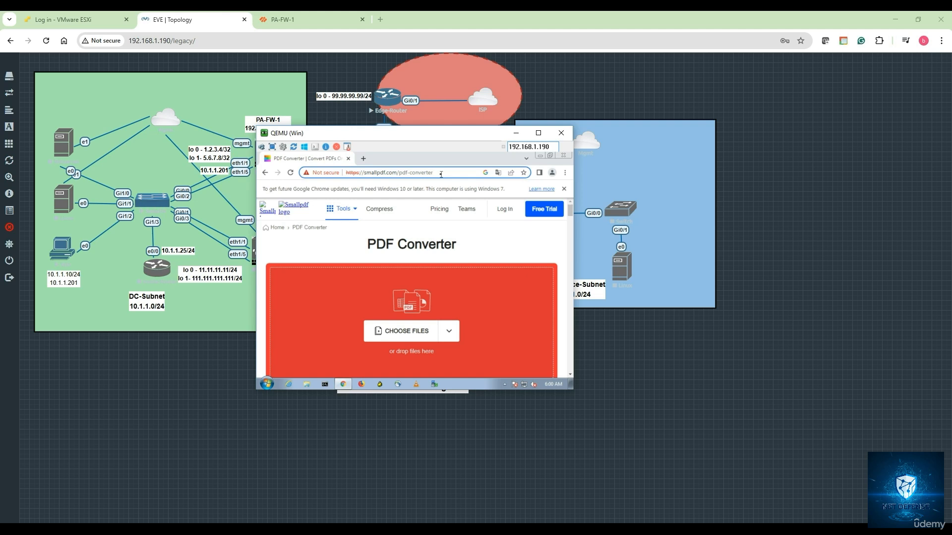
text(/spy)
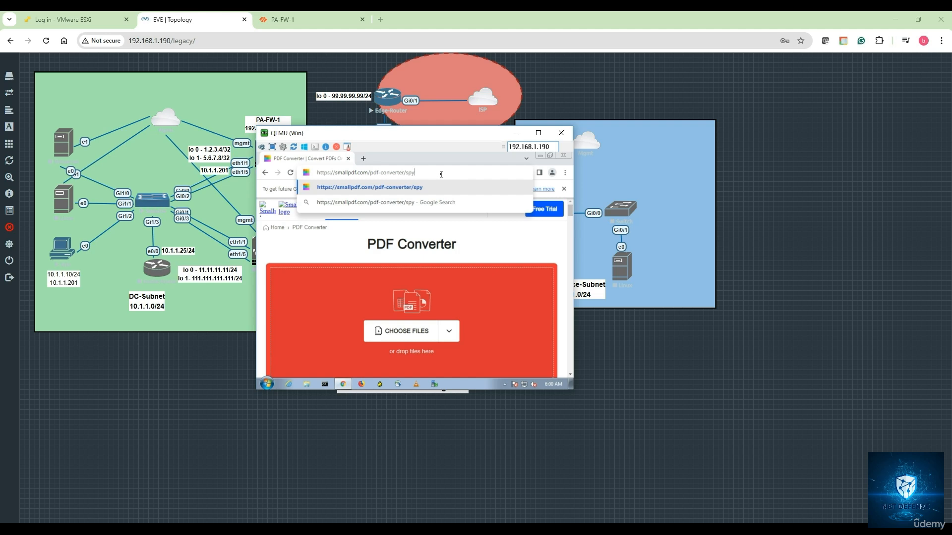
key(Return)
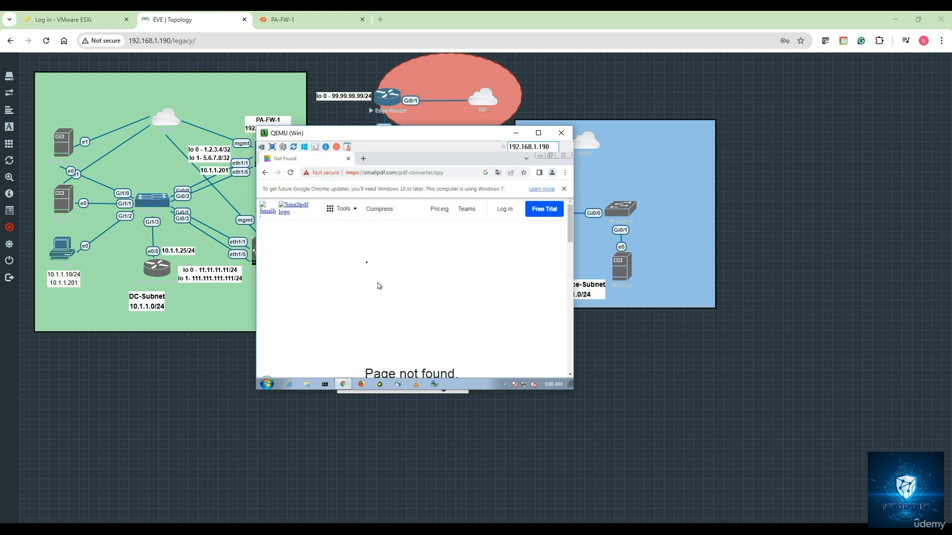
Step: Go back to the Smallpdf PDF Converter page and minimize the Windows virtual machine window
scroll(403, 283, down, 2)
scroll(403, 284, up, 2)
click(265, 172)
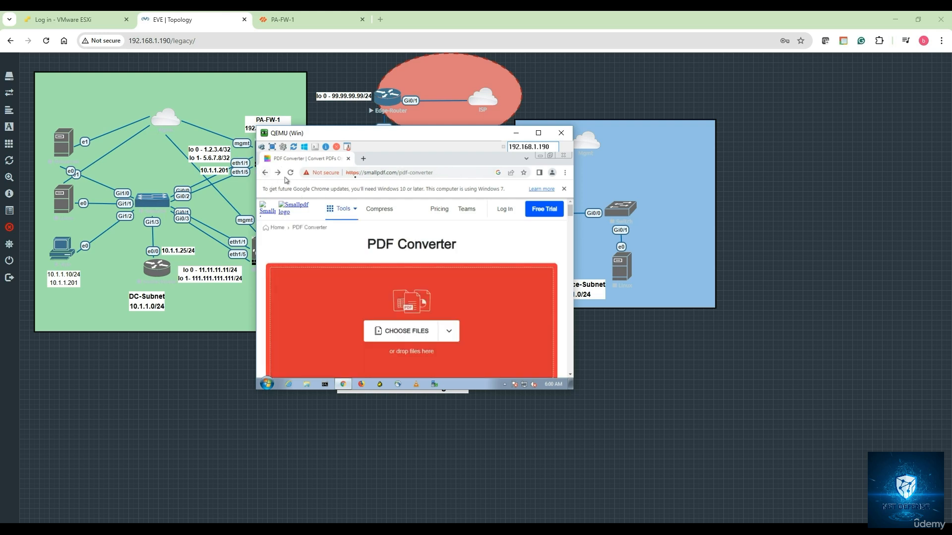
click(515, 133)
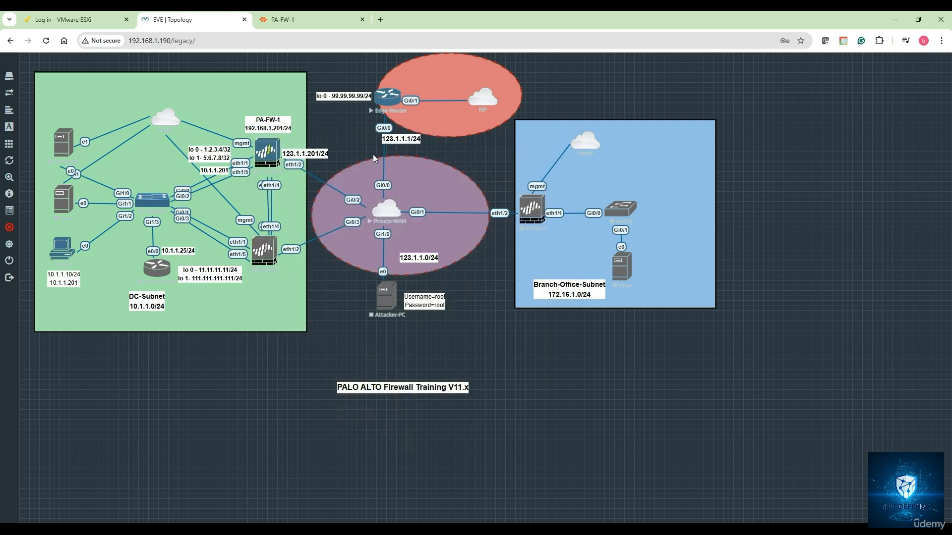
Step: Switch to the PA-FW-1 firewall's web interface and open its Anti-Spyware security profiles
click(316, 21)
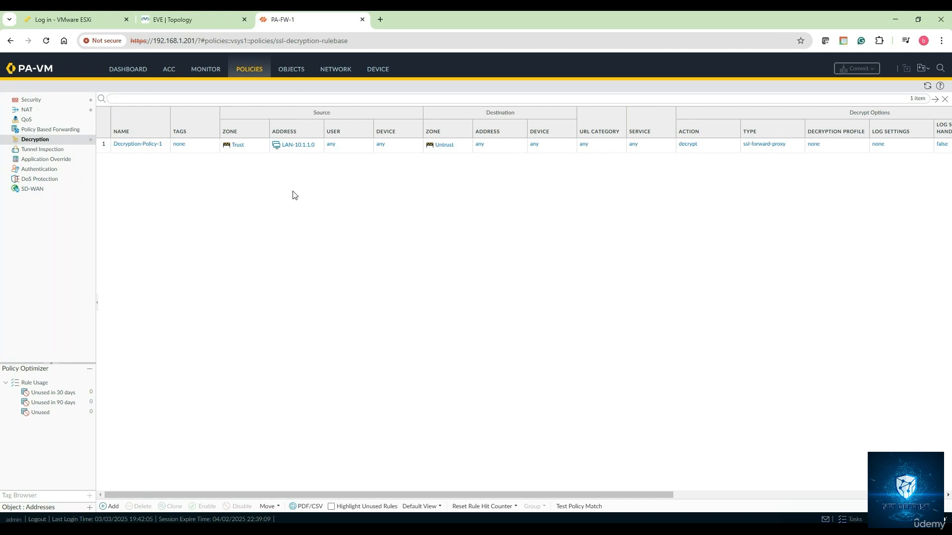
click(287, 72)
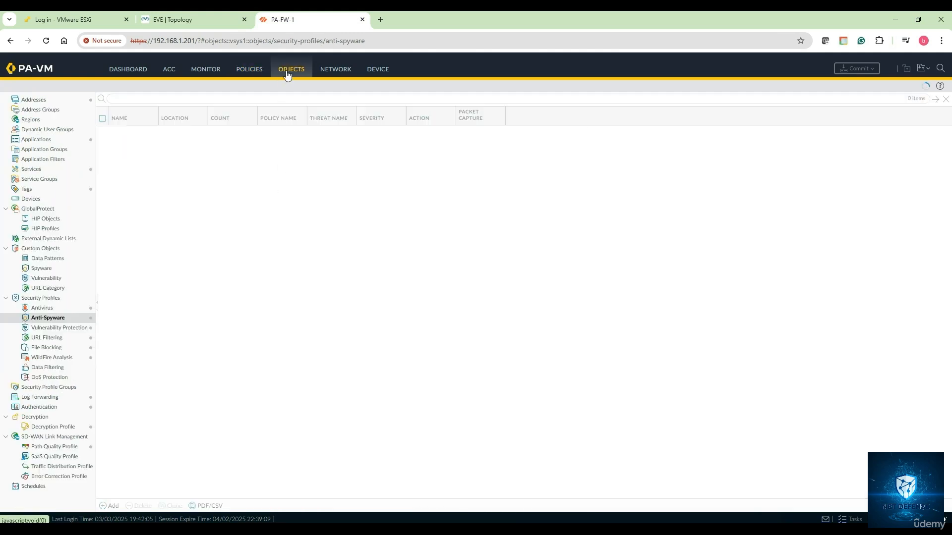
click(49, 318)
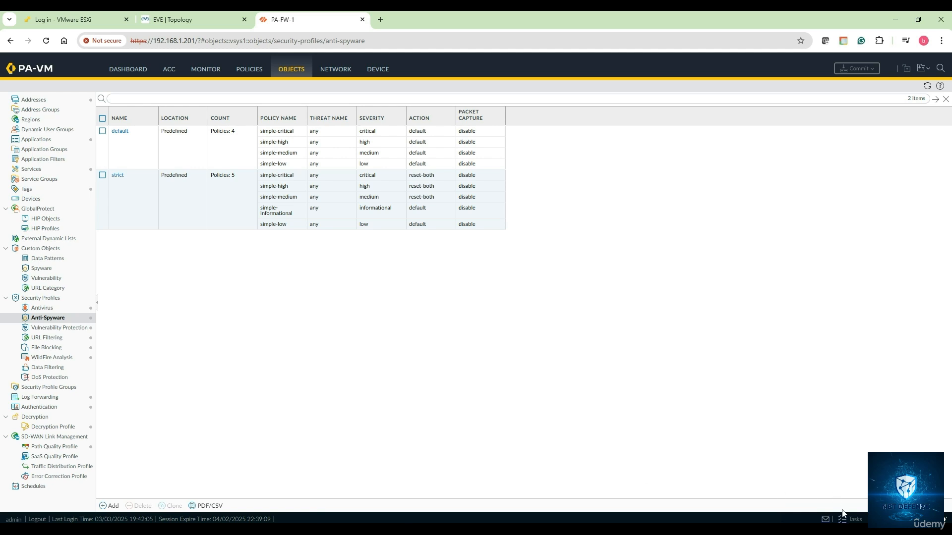
mouse_move(136, 118)
mouse_down()
mouse_move(100, 124)
mouse_move(142, 130)
mouse_move(141, 116)
mouse_up()
click(216, 148)
drag(217, 141, 241, 139)
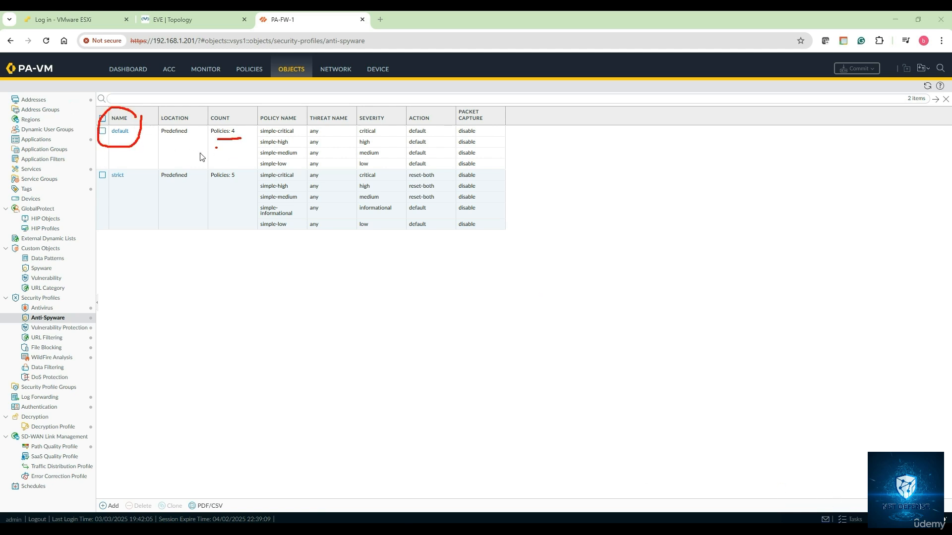
mouse_move(138, 165)
mouse_down()
mouse_move(132, 189)
mouse_move(138, 166)
mouse_up()
mouse_move(206, 186)
mouse_down()
mouse_move(244, 185)
mouse_move(251, 206)
mouse_move(297, 214)
mouse_move(275, 199)
mouse_up()
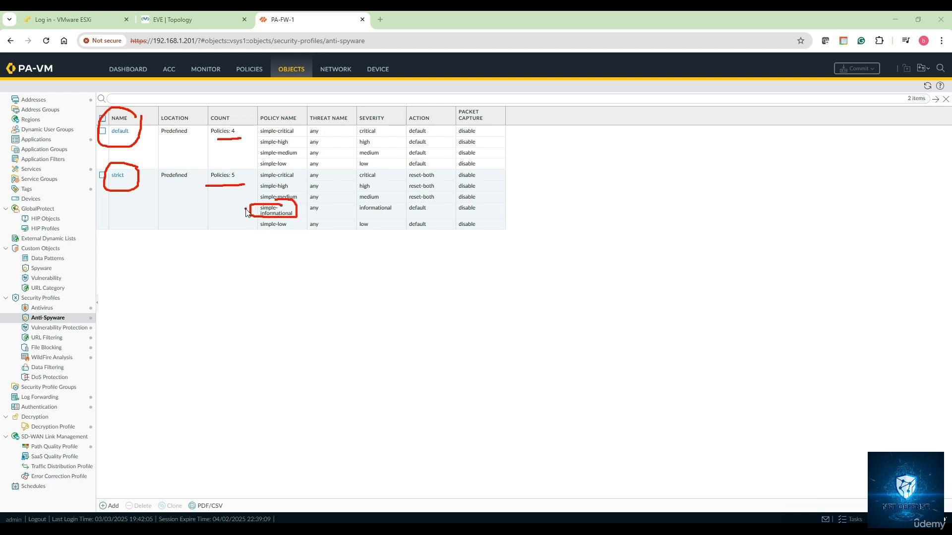
click(256, 200)
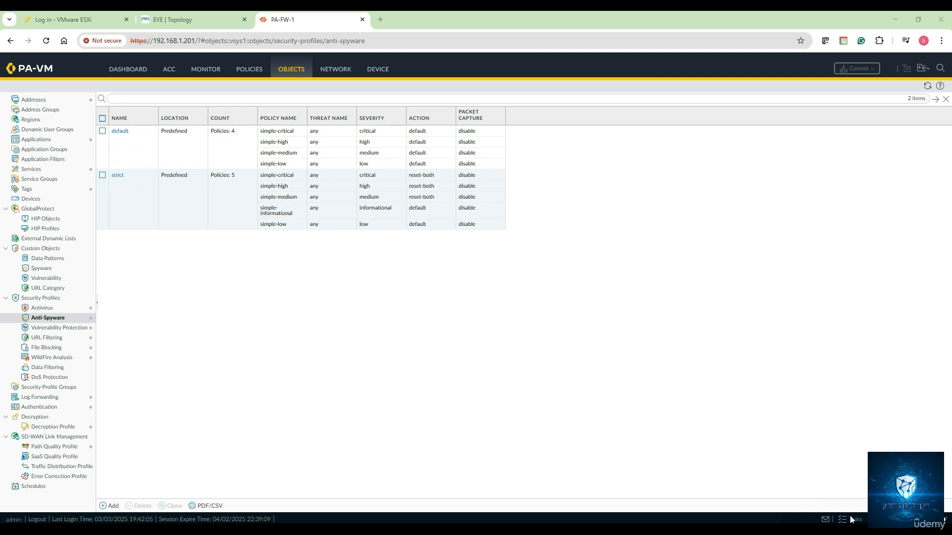
Step: Clone the predefined strict anti-spyware profile
click(102, 175)
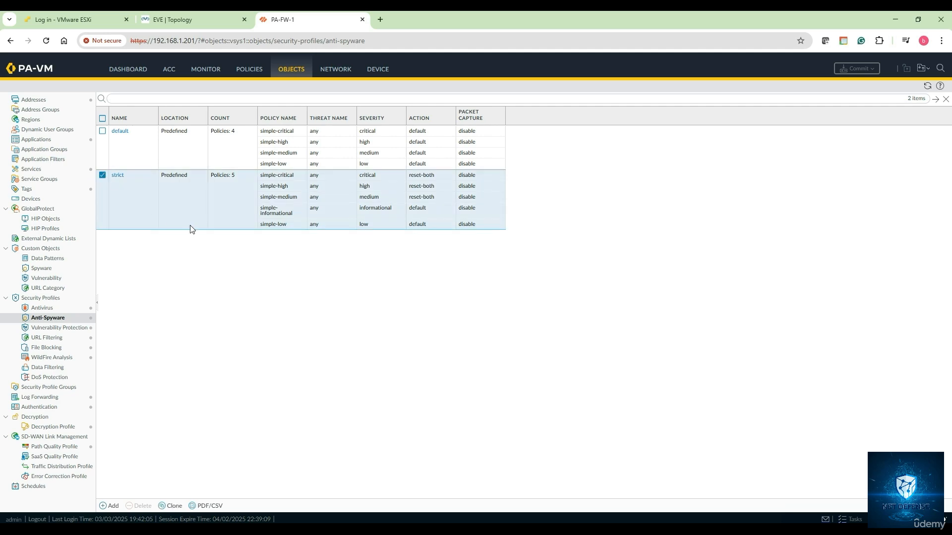
click(174, 505)
click(516, 348)
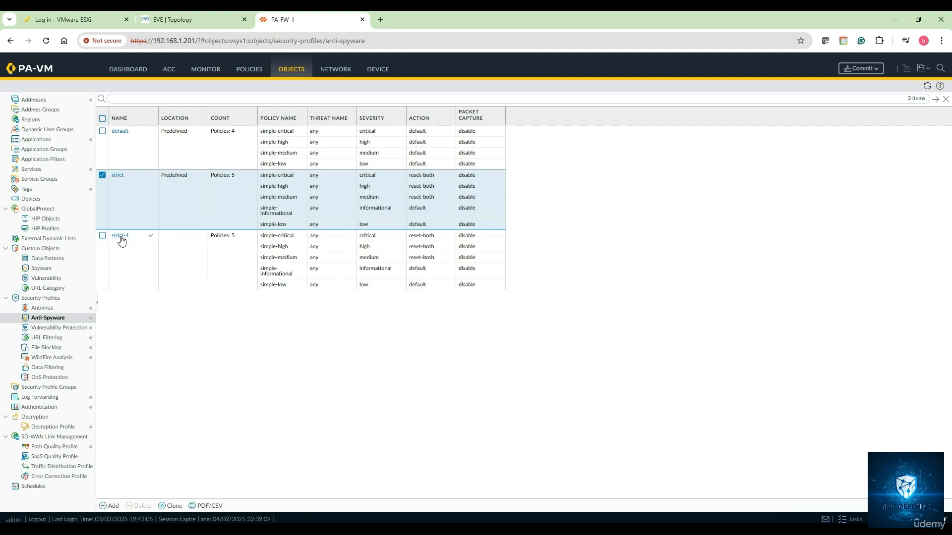
Step: Rename the cloned anti-spyware profile as My-Antispyware-Policy and enter My-Antispyware-Policy-1 as its description
click(316, 236)
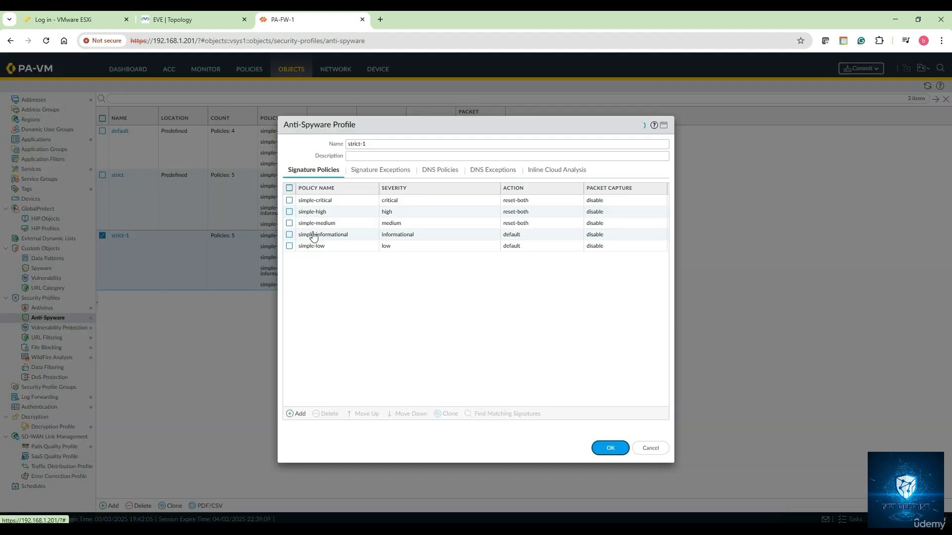
triple_click(370, 143)
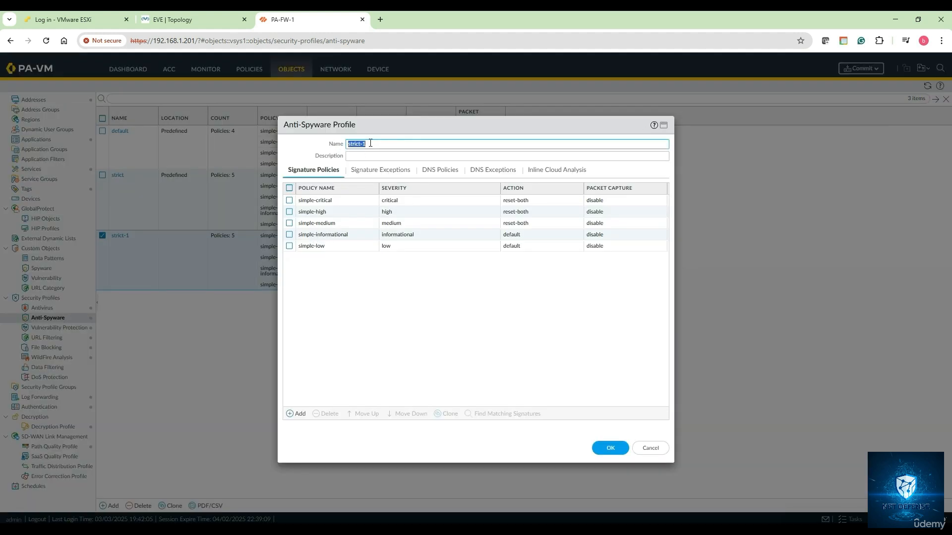
text(My-Antispyware-Policy)
triple_click(379, 144)
key(ctrl+c)
click(375, 156)
key(ctrl+v)
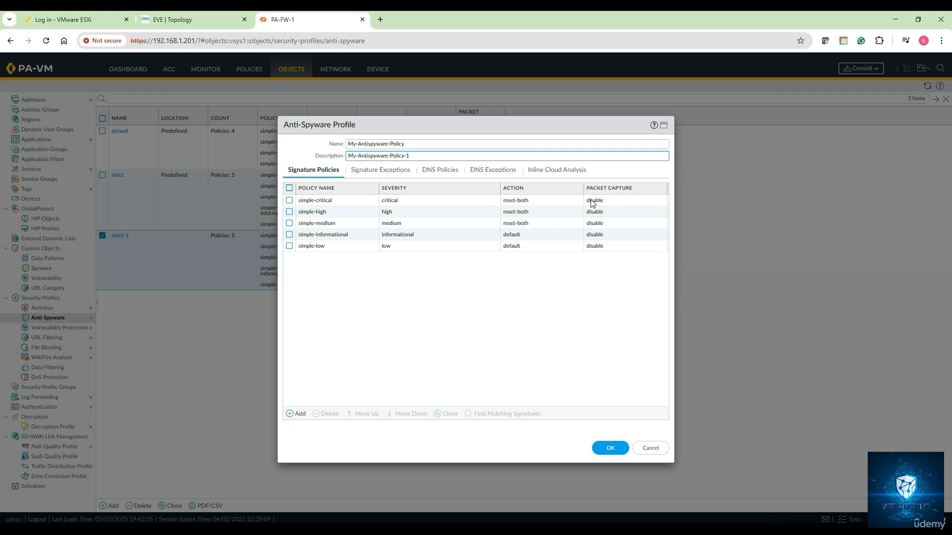
Step: Open the profile's simple-critical signature policy and examine the threat categories available for it
click(326, 200)
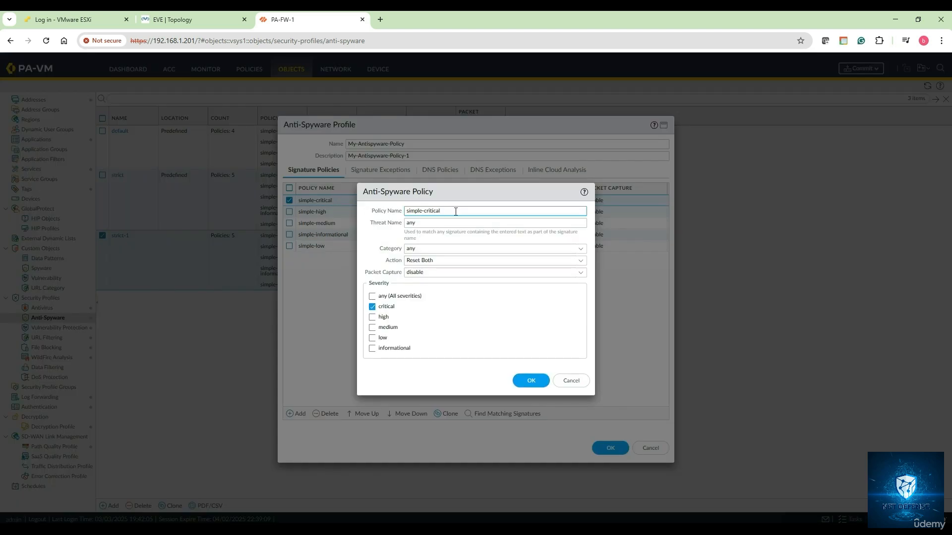
drag(455, 212, 397, 217)
click(580, 249)
scroll(501, 283, down, 1)
scroll(500, 283, down, 2)
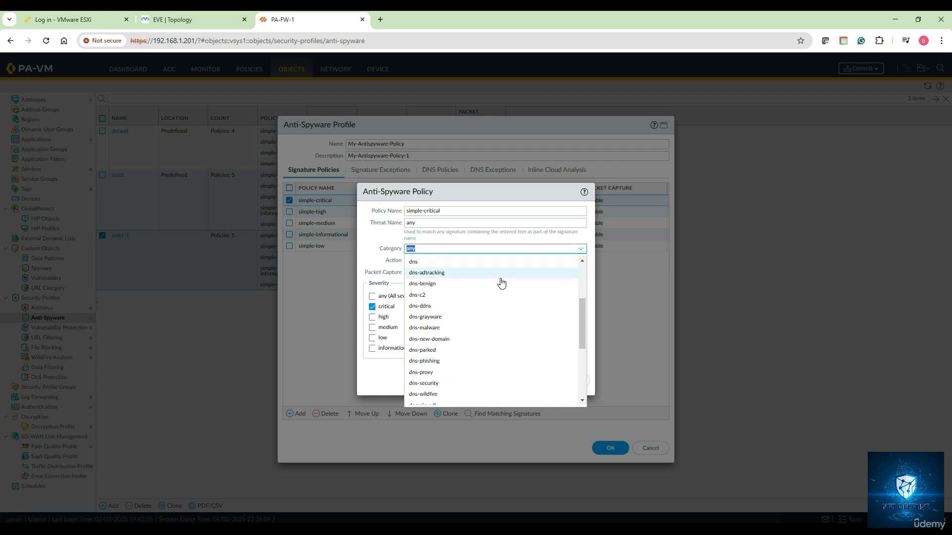
scroll(499, 297, down, 2)
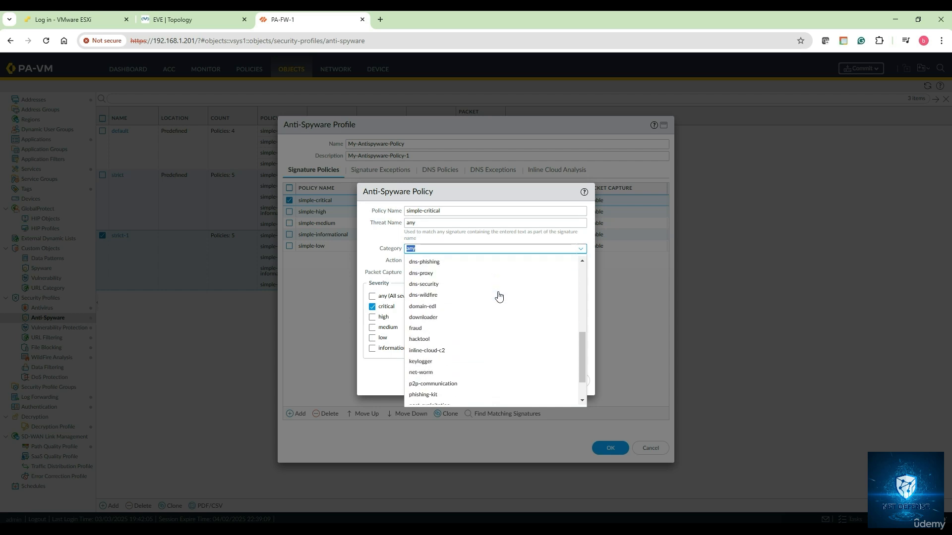
scroll(499, 296, up, 2)
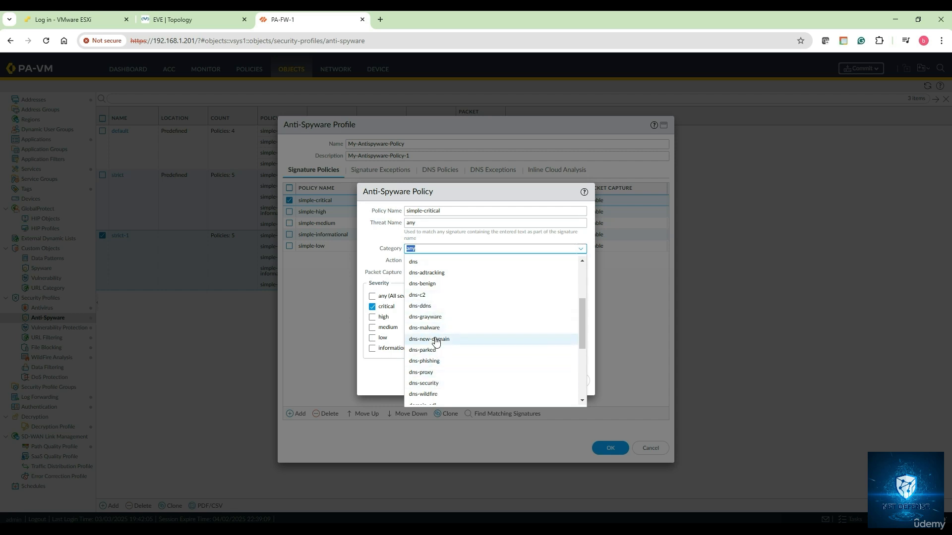
scroll(435, 340, down, 2)
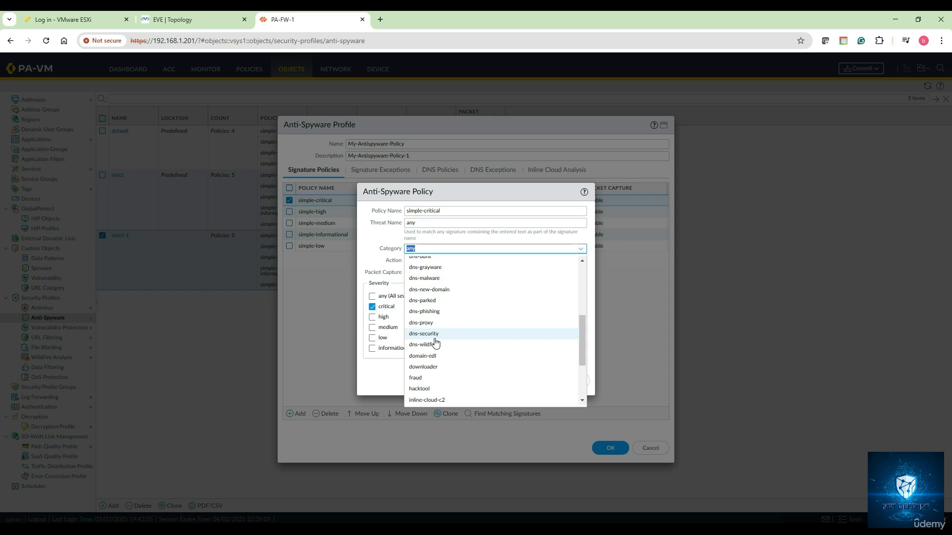
scroll(435, 347, up, 4)
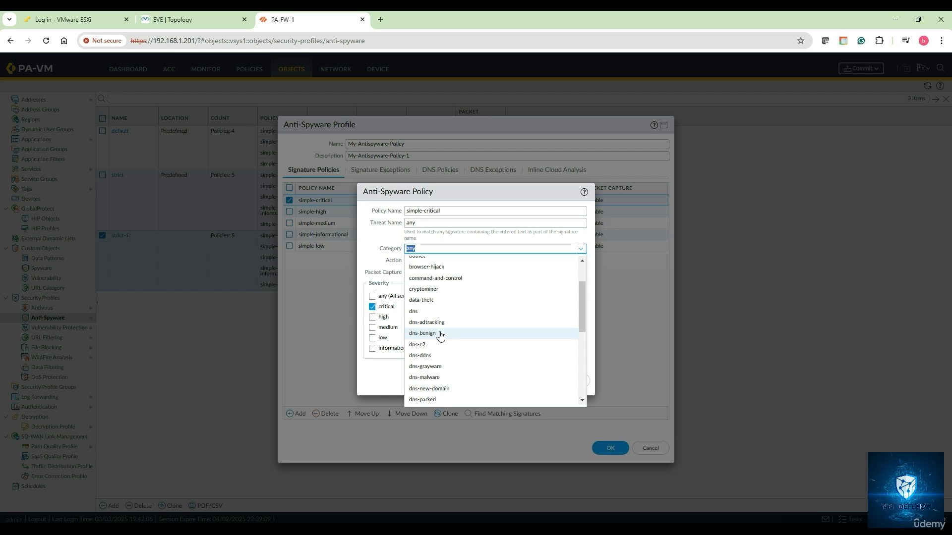
scroll(440, 336, down, 6)
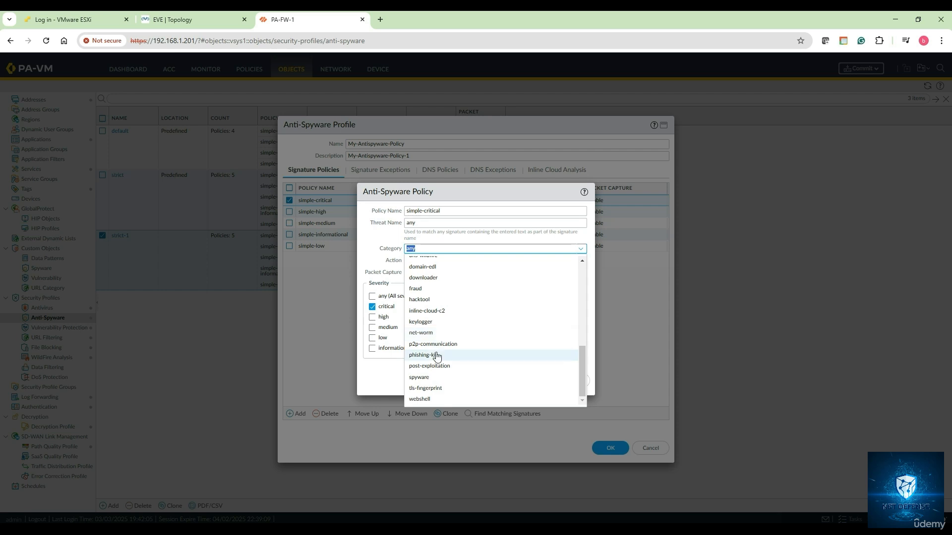
scroll(437, 353, up, 5)
scroll(437, 367, up, 2)
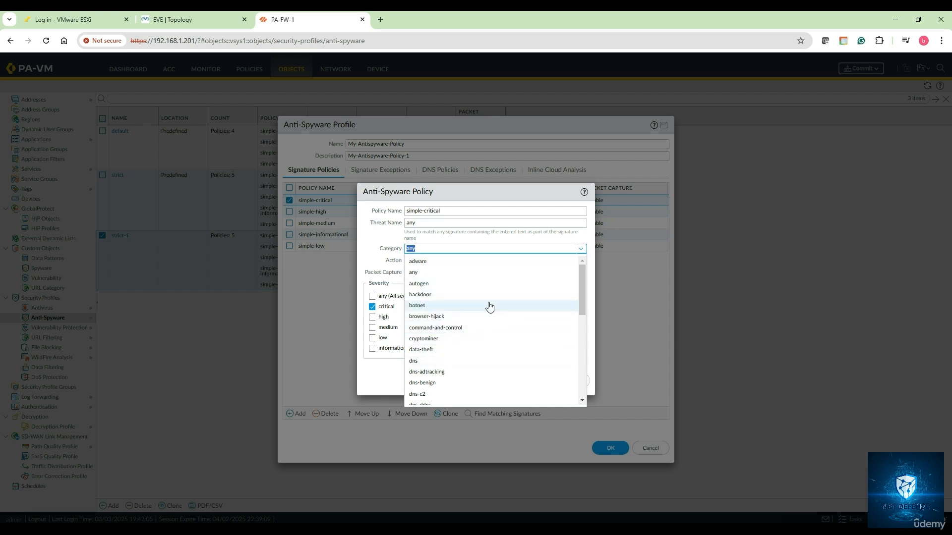
click(356, 266)
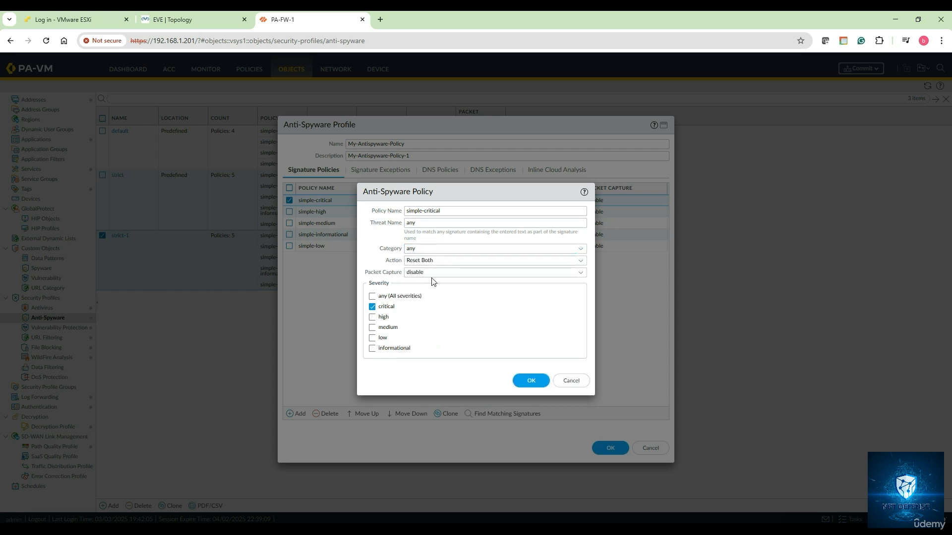
Step: Examine the action and packet capture options available for the simple-critical policy
click(580, 261)
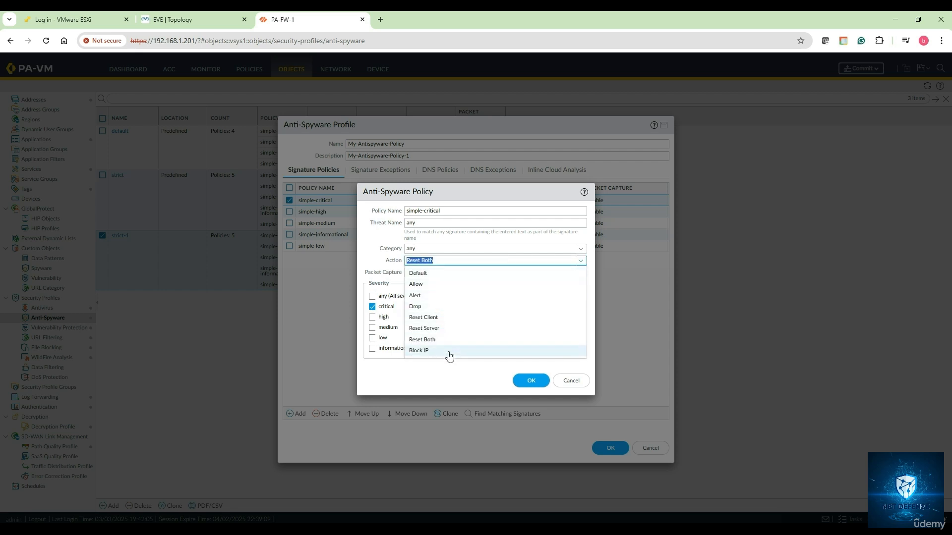
click(397, 263)
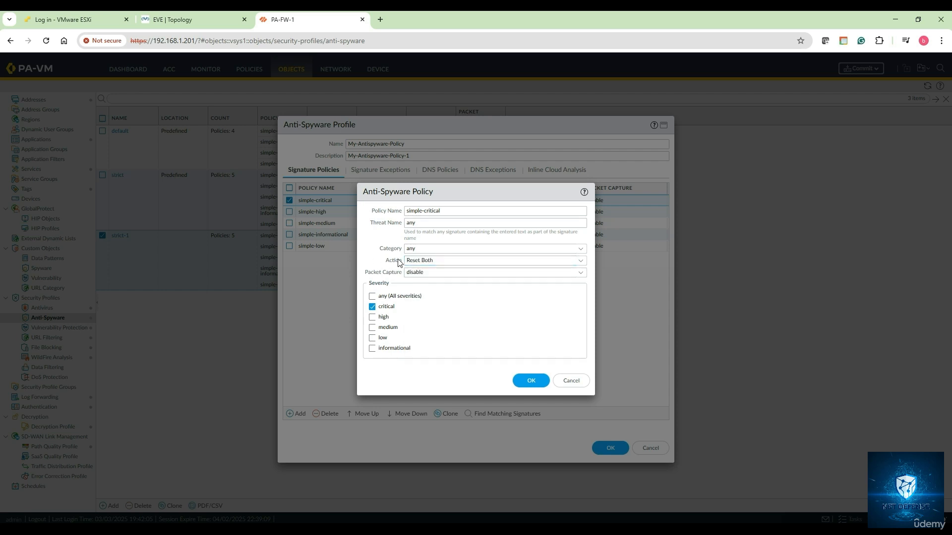
click(580, 273)
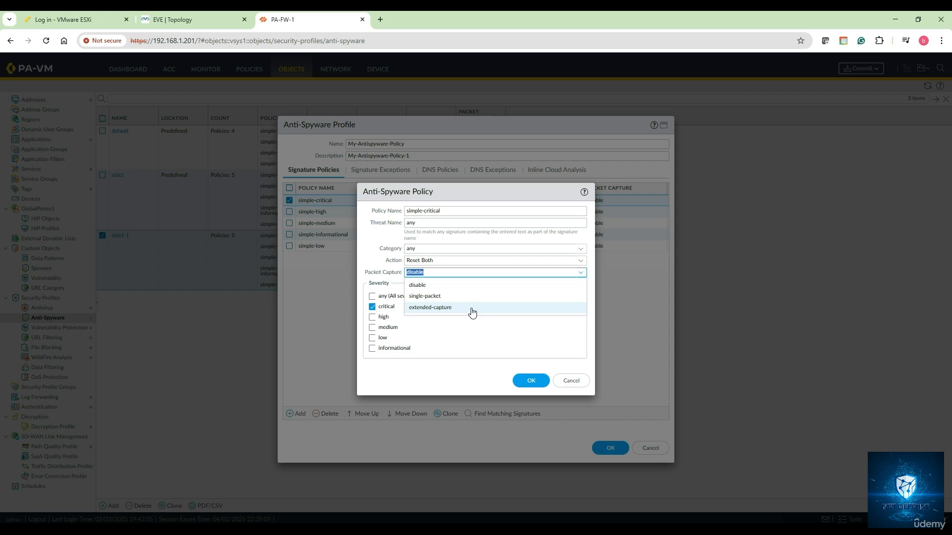
click(368, 254)
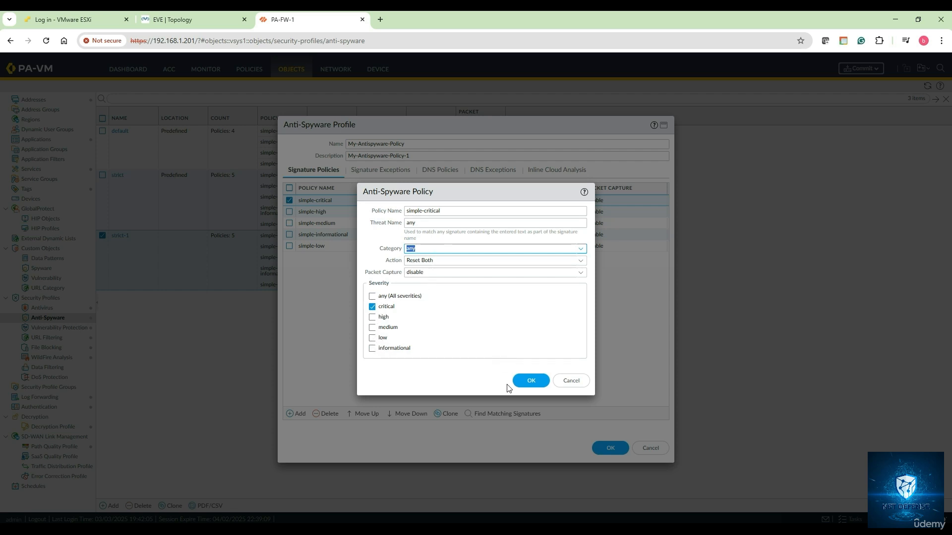
Step: Leave the simple-critical policy without saving and add a signature policy named DNS-Pol-1 with the dns-malware category
click(561, 382)
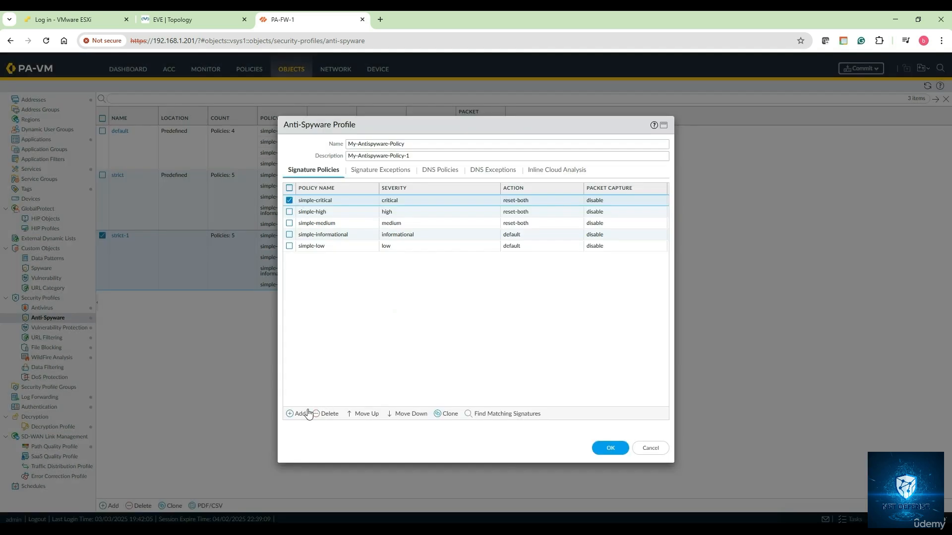
click(298, 414)
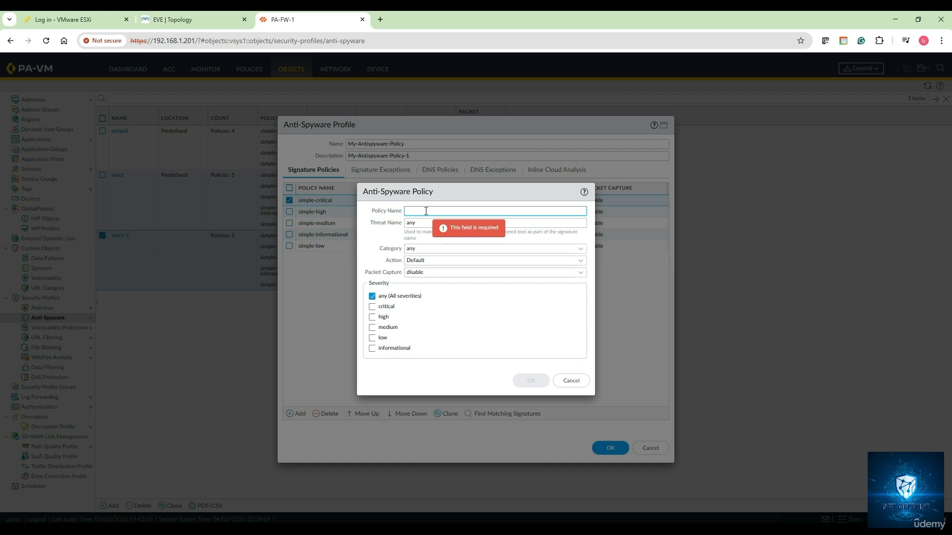
text(DNS)
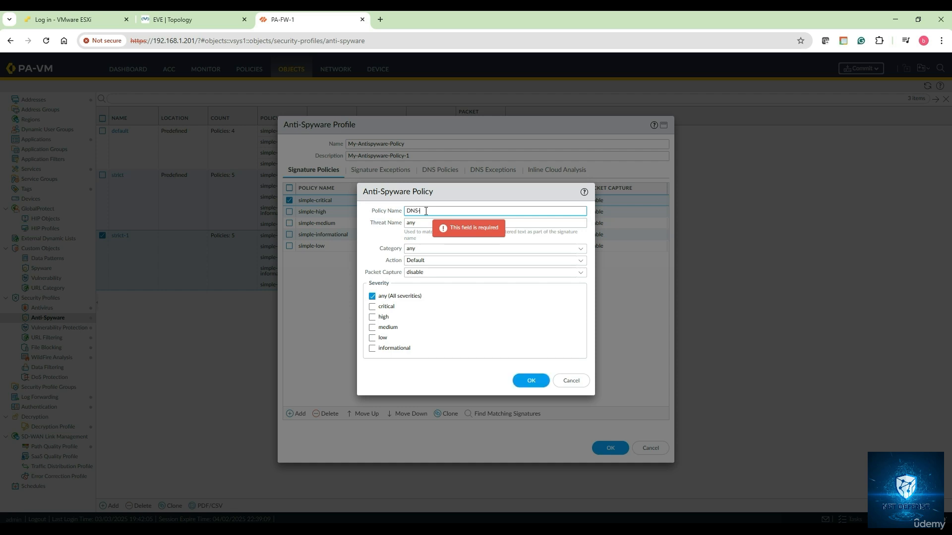
text(-Pol-1)
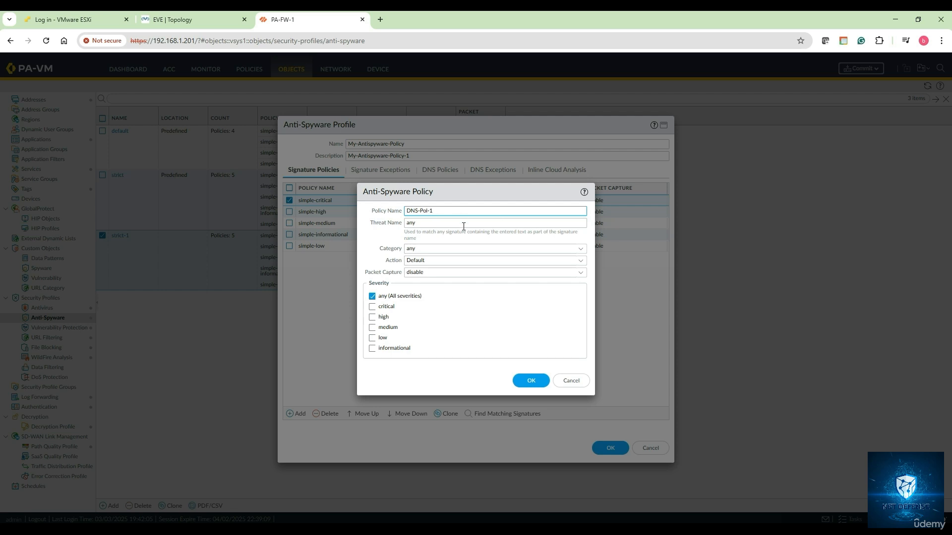
click(581, 249)
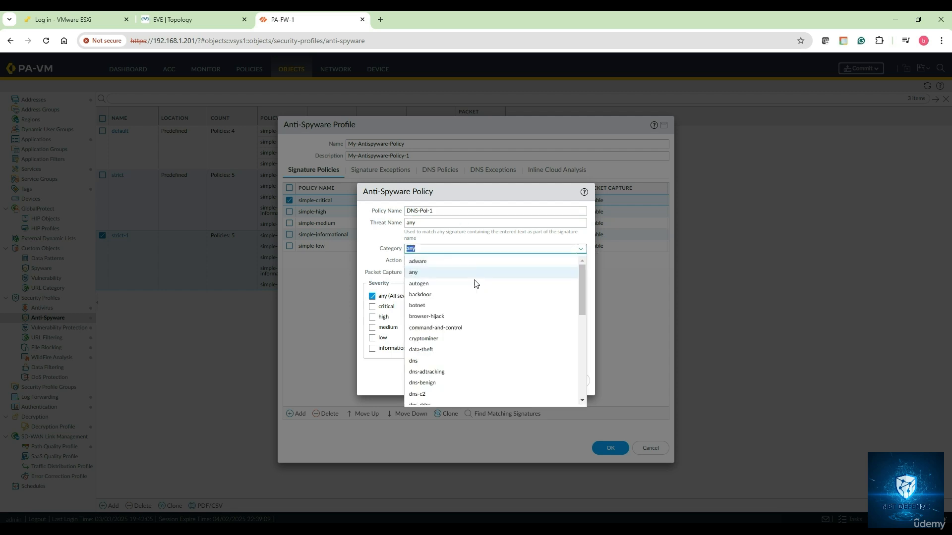
scroll(456, 317, down, 2)
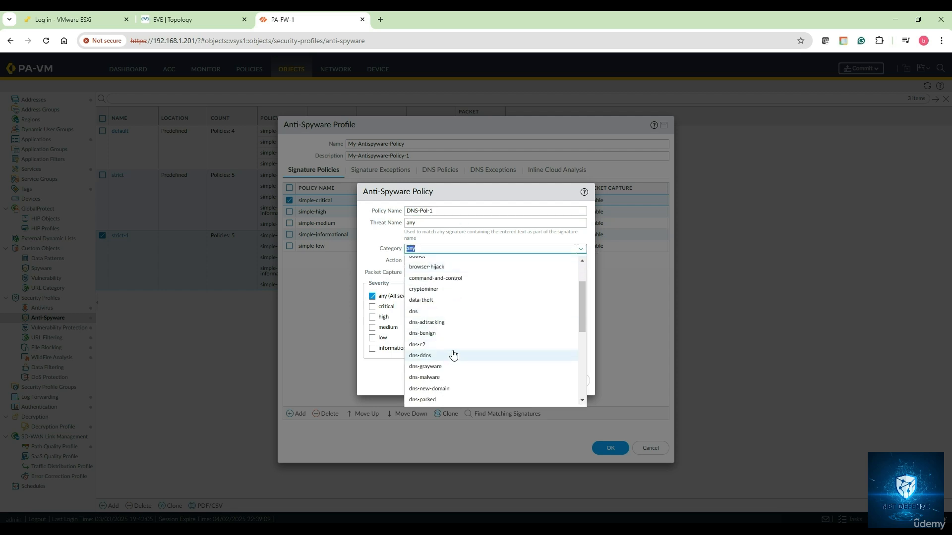
click(451, 377)
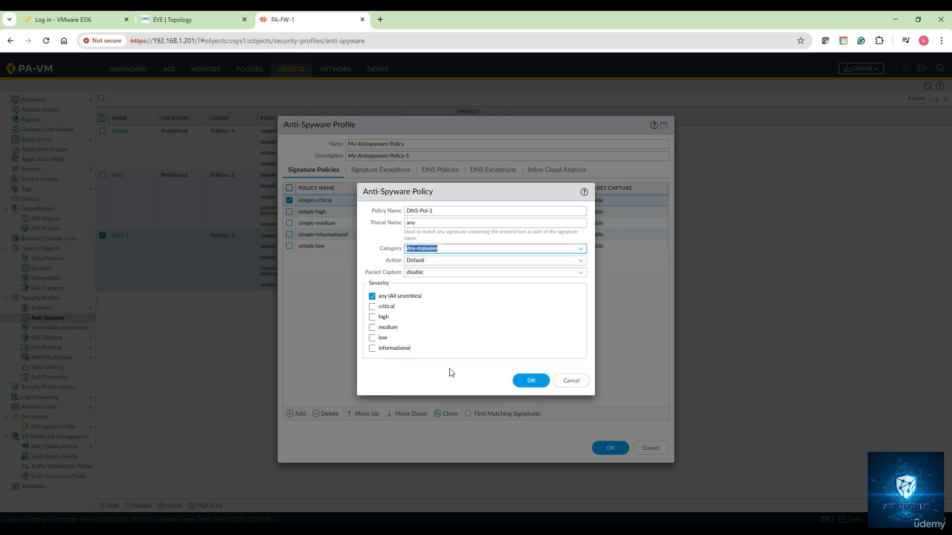
Step: Set DNS-Pol-1's action to Drop, keep packet capture disabled, limit its severity to critical, and save the policy
click(581, 263)
click(463, 307)
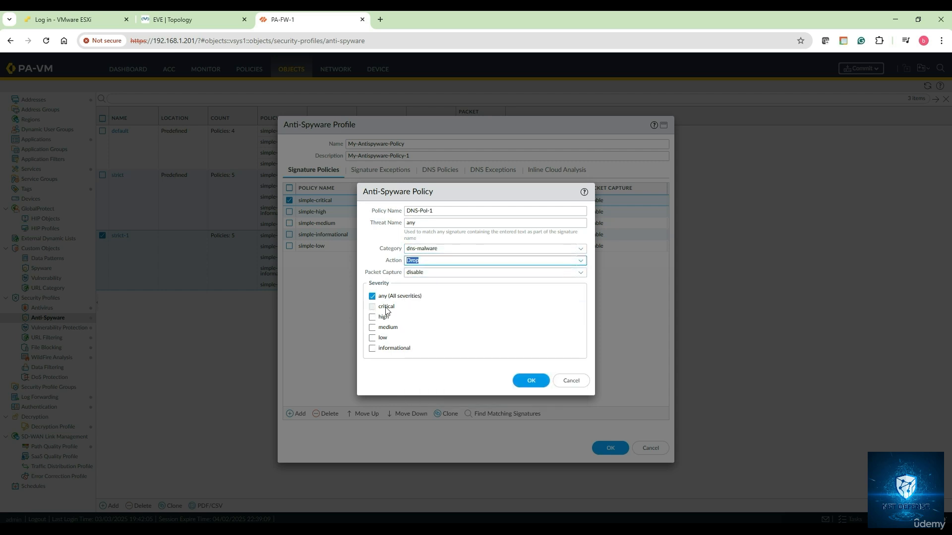
click(582, 277)
click(583, 277)
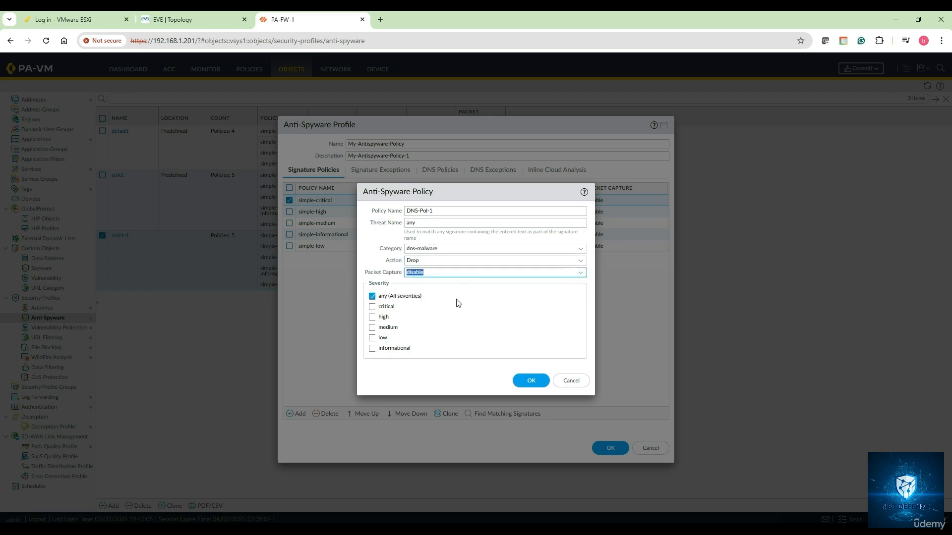
click(372, 307)
click(520, 380)
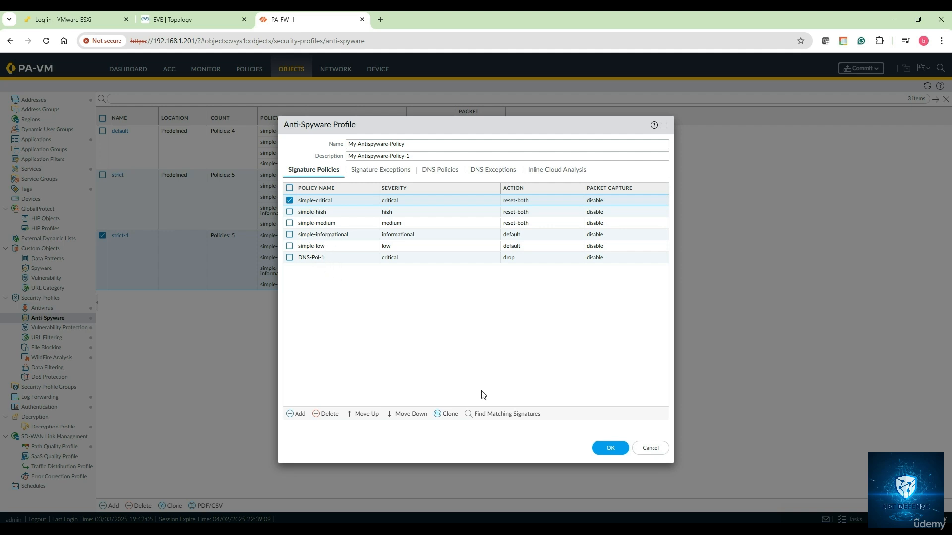
Step: Review the DNS-Pol-1 policy's settings and move it to the first place in the signature policy list
double_click(329, 258)
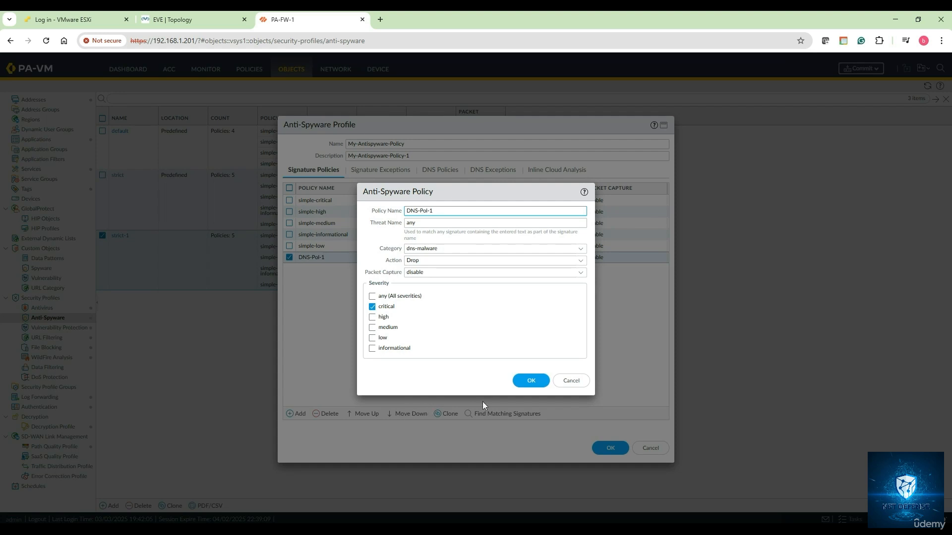
click(568, 383)
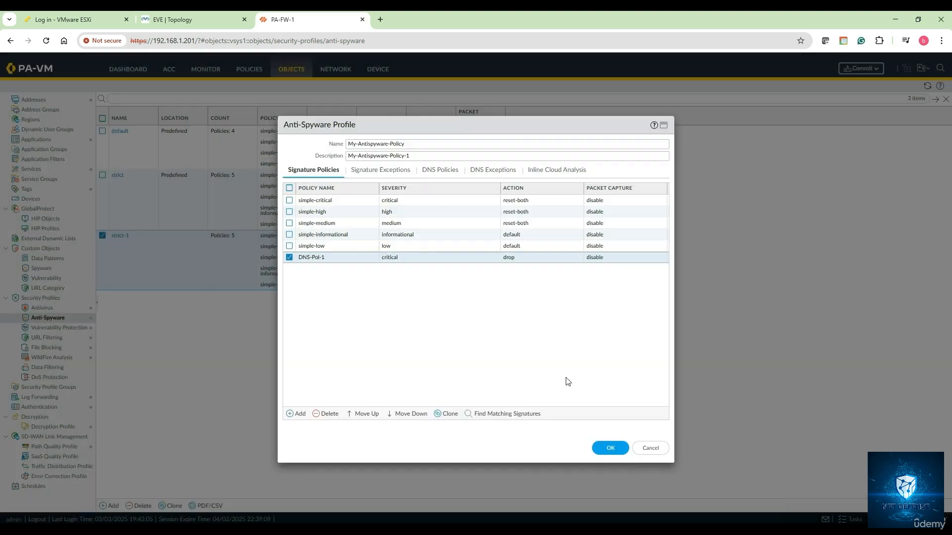
click(371, 420)
click(370, 419)
click(370, 419)
click(370, 419)
click(370, 419)
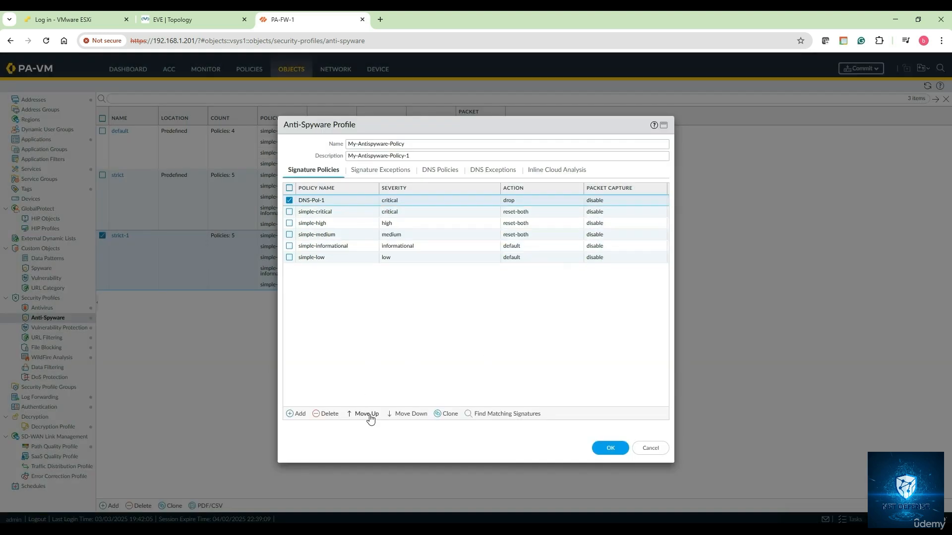
Step: Move the DNS-Pol-1 policy back down to the last place, below simple-low
click(403, 418)
click(403, 418)
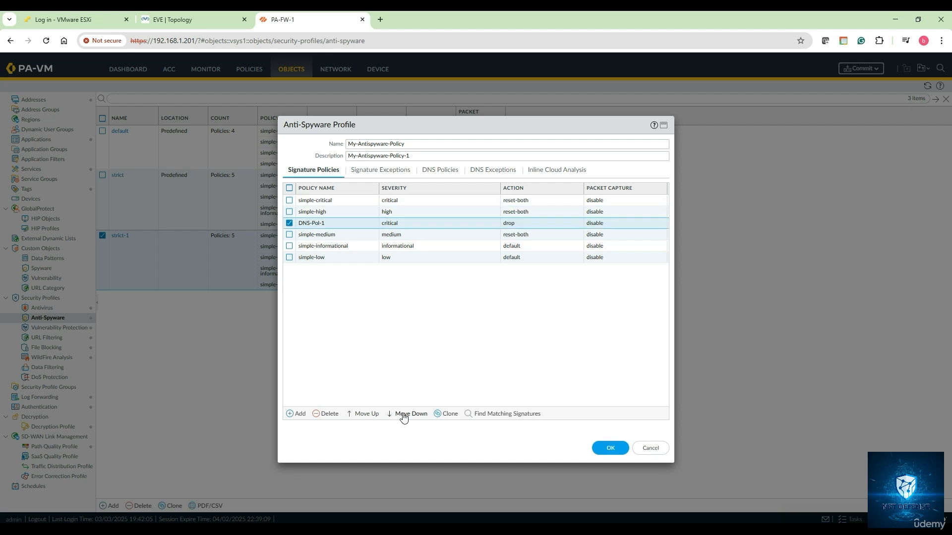
click(403, 417)
click(404, 417)
click(403, 418)
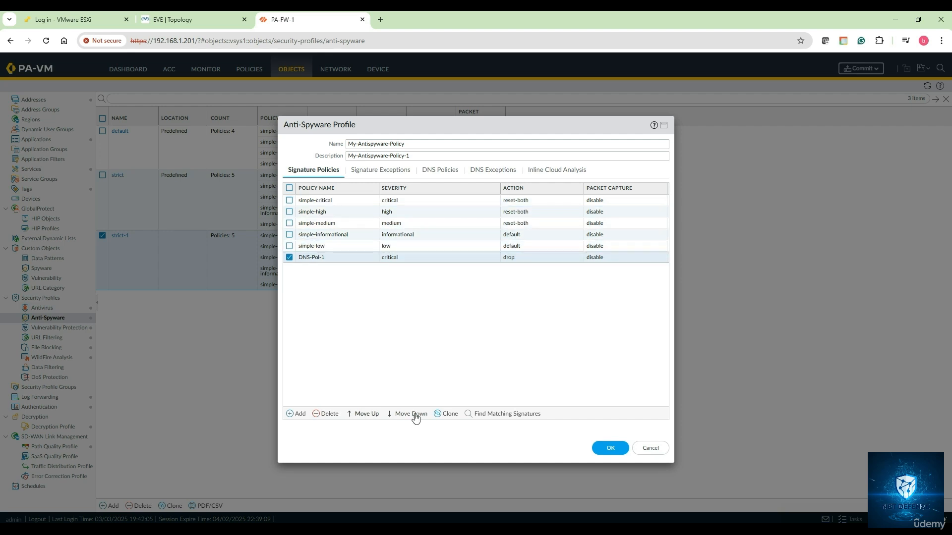
Step: Find the signatures matching DNS-Pol-1, return to the signature policies and deselect that policy
click(506, 417)
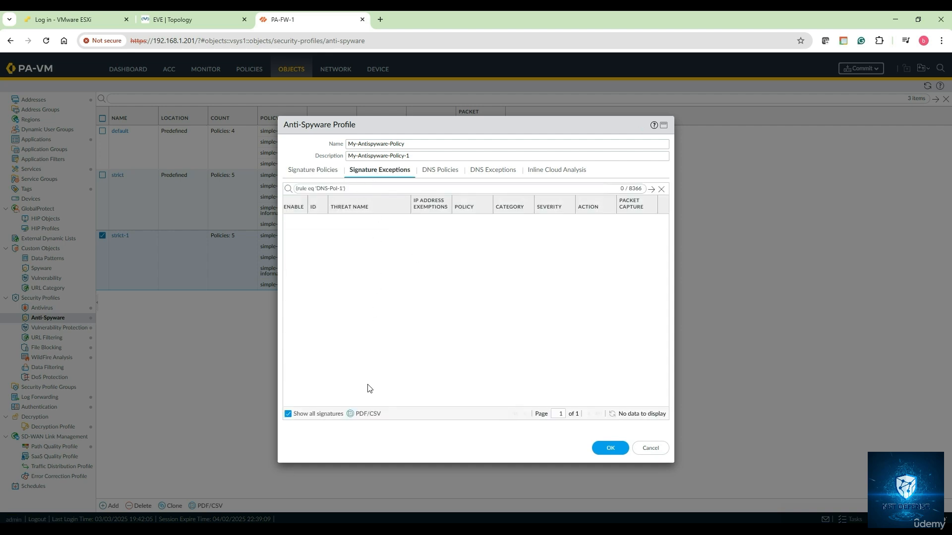
click(316, 173)
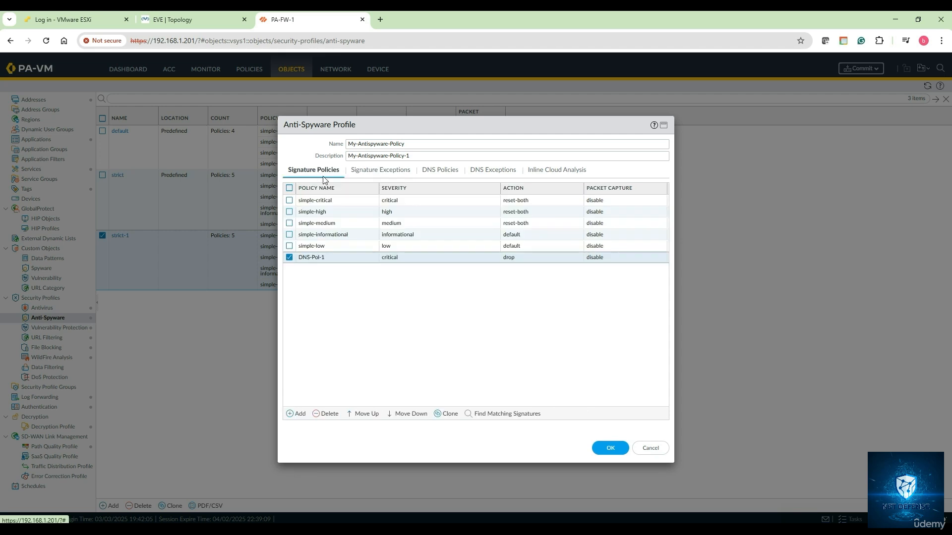
click(288, 257)
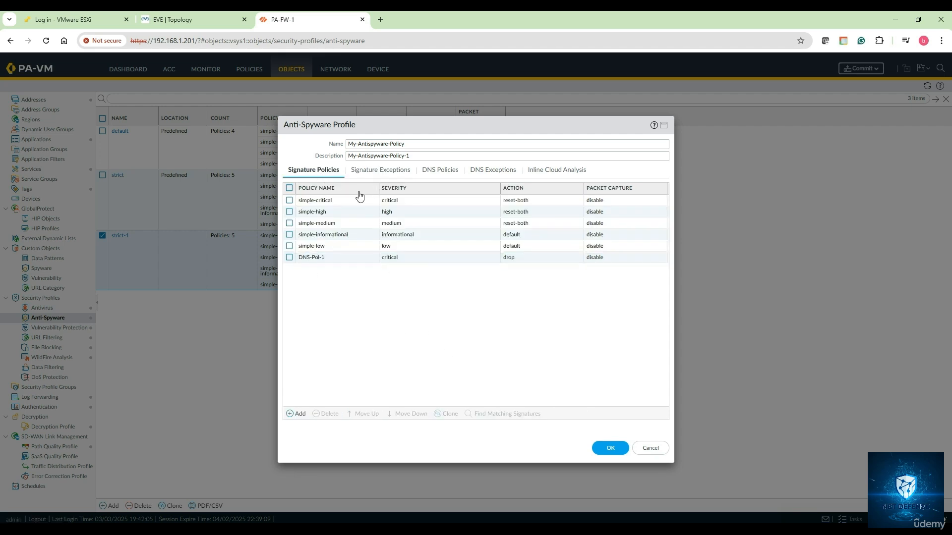
Step: Clear the DNS-Pol-1 filter from the signature exceptions and examine the full list of threat signatures with their policies, severities and actions
click(372, 171)
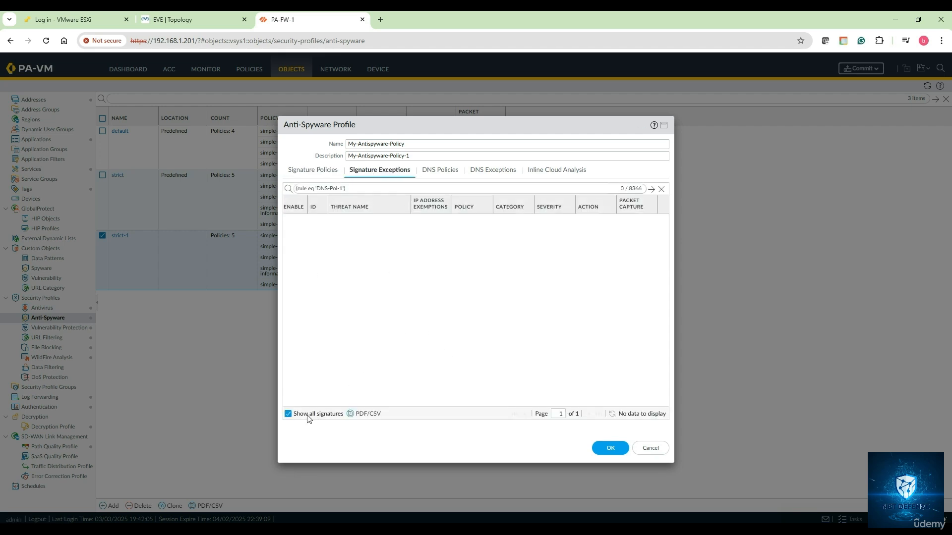
click(288, 415)
click(289, 415)
click(661, 189)
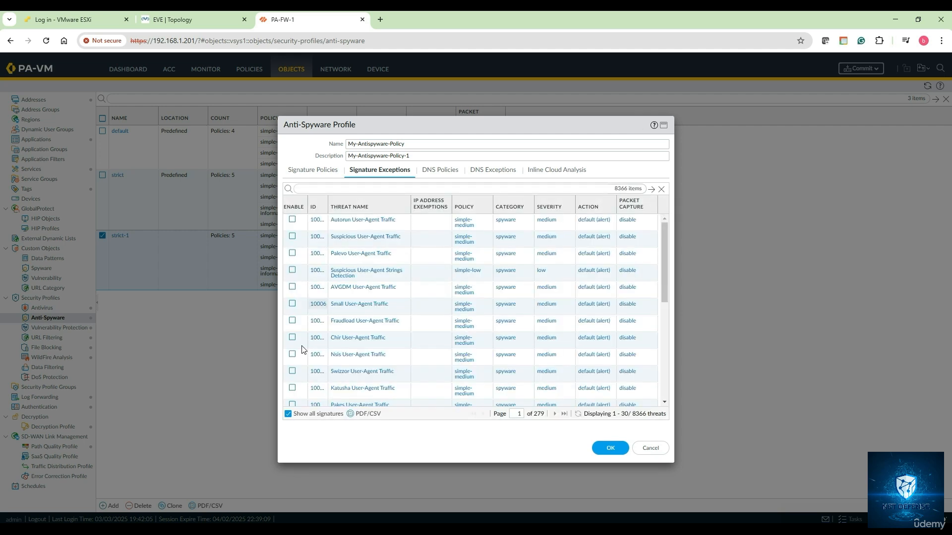
scroll(371, 276, down, 2)
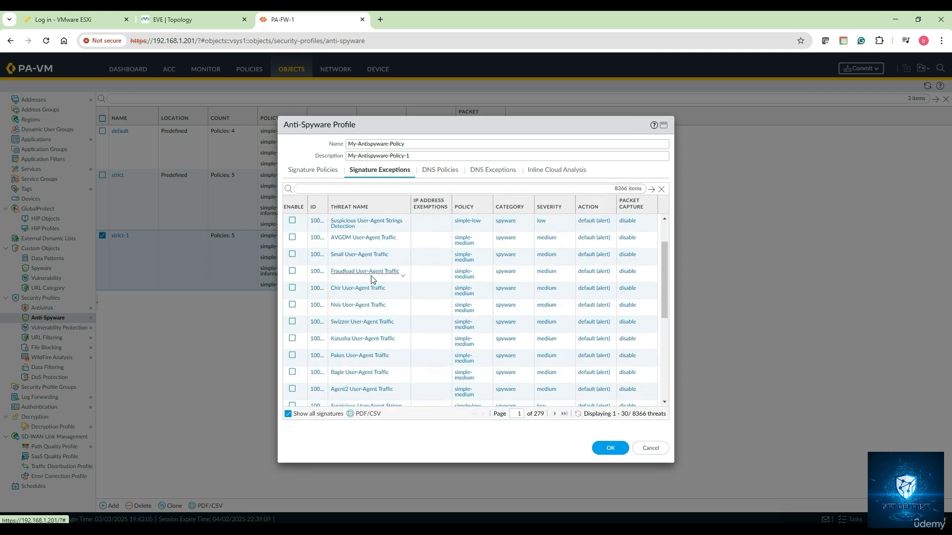
scroll(379, 331, up, 2)
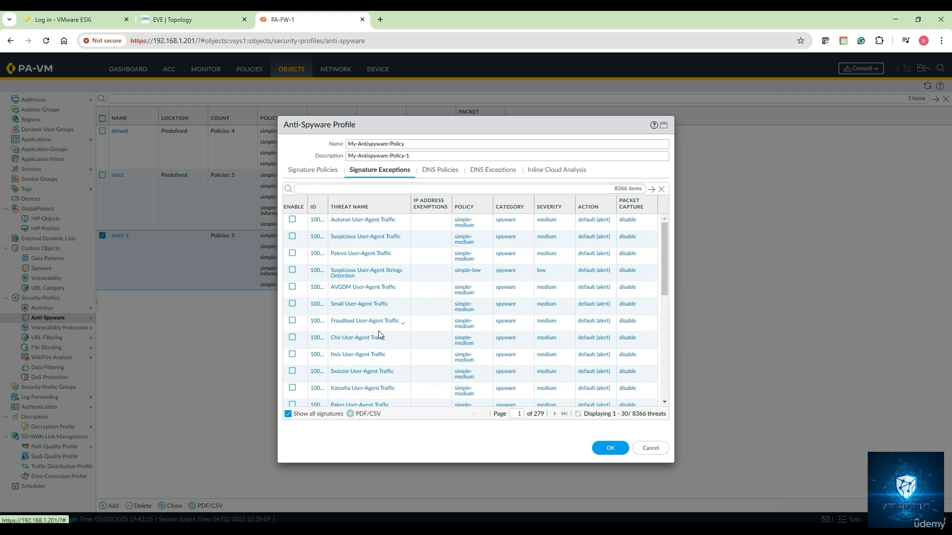
scroll(379, 331, down, 2)
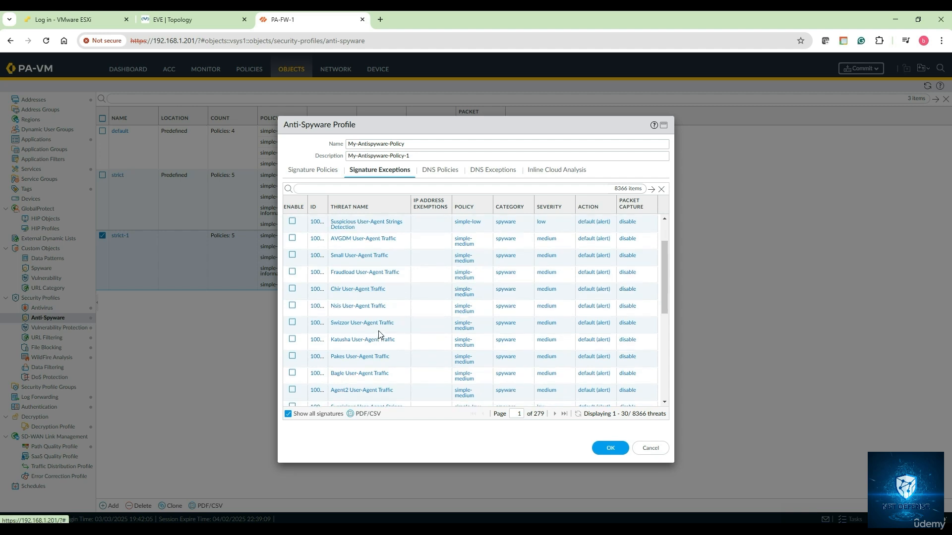
scroll(379, 331, up, 2)
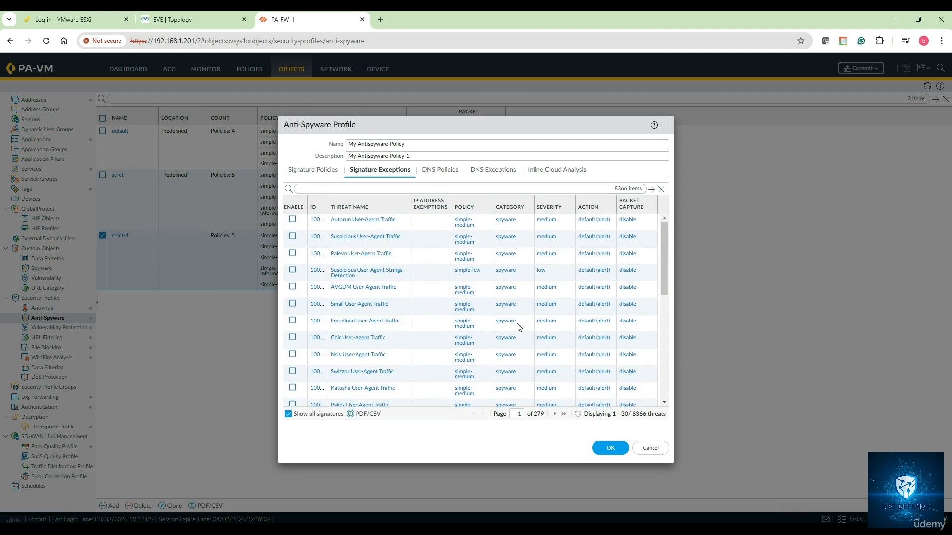
scroll(388, 328, down, 3)
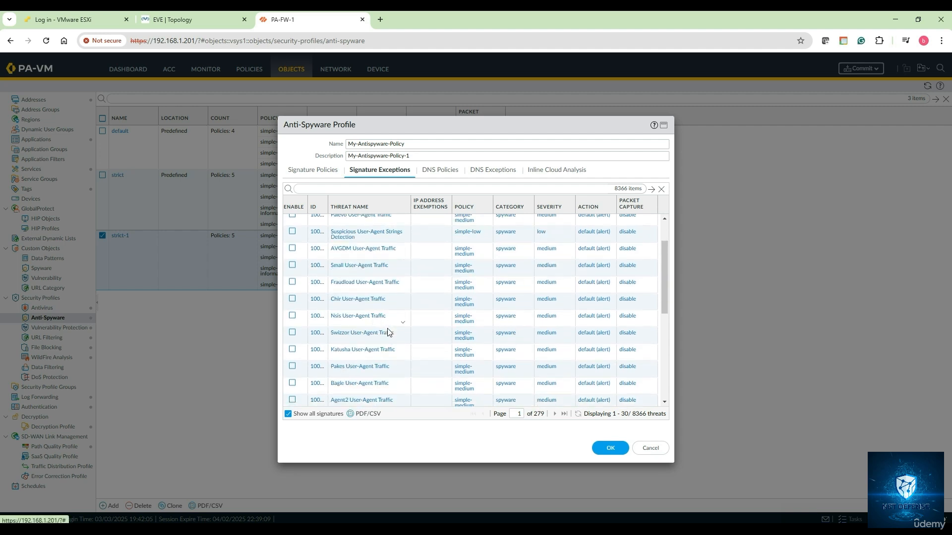
scroll(446, 352, up, 3)
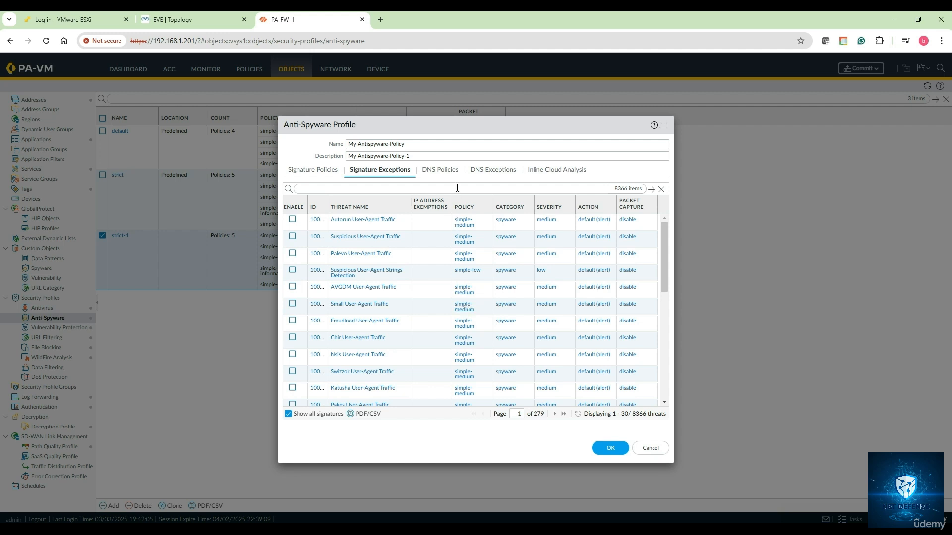
Step: Examine the profile's DNS policies, DNS exceptions and inline cloud analysis settings
click(443, 173)
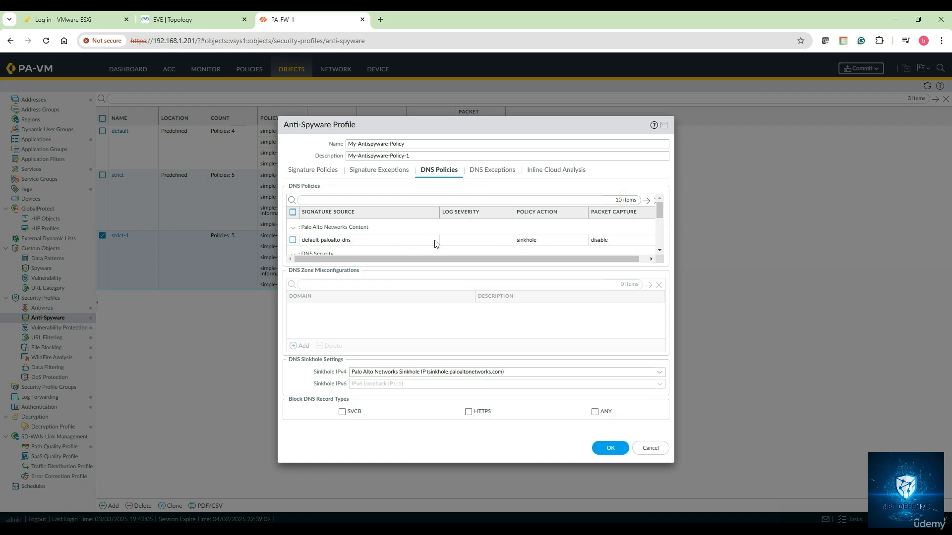
scroll(545, 243, down, 3)
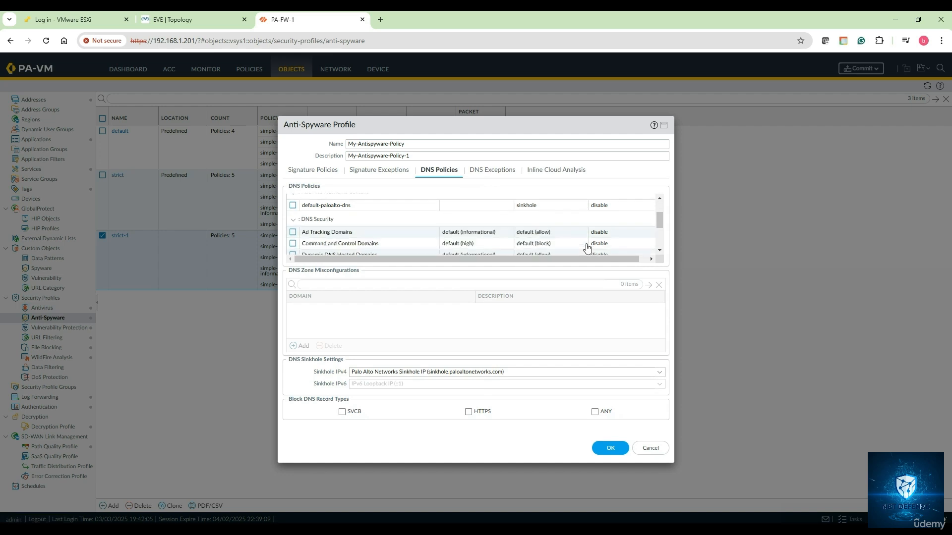
scroll(495, 225, up, 3)
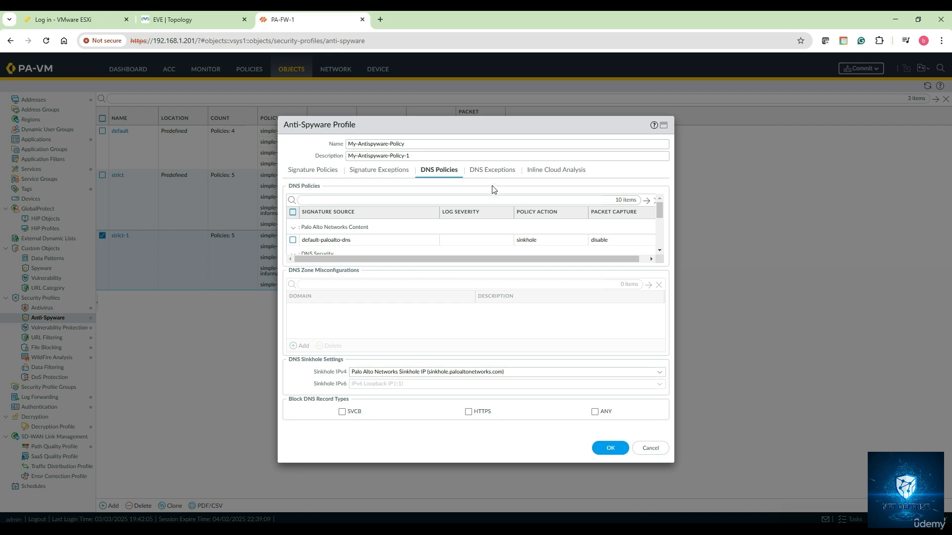
click(493, 171)
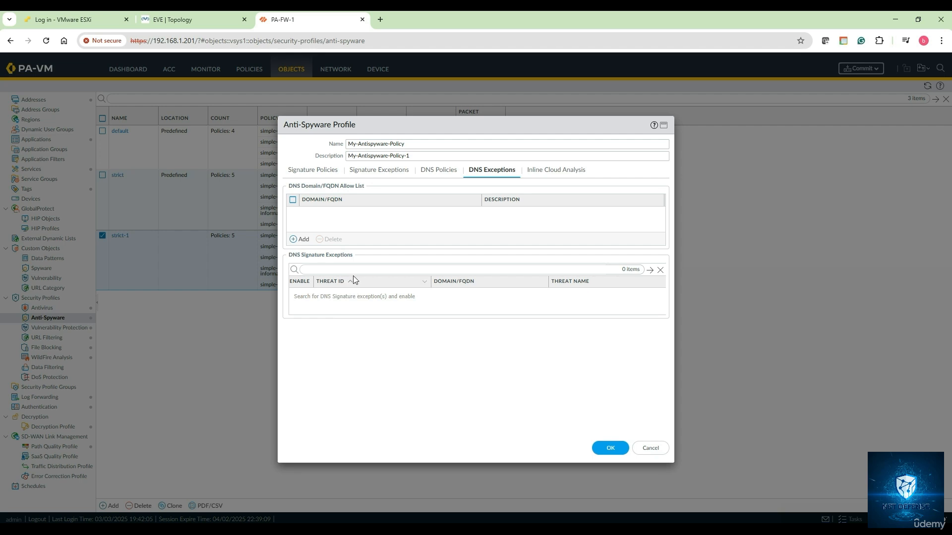
click(555, 175)
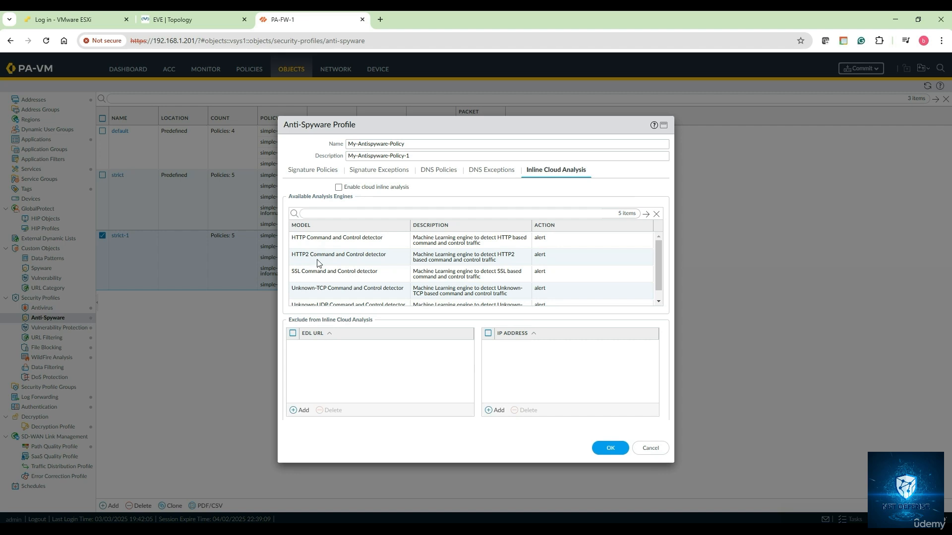
Step: Return to the signature policies and save the My-Antispyware-Policy profile
click(330, 174)
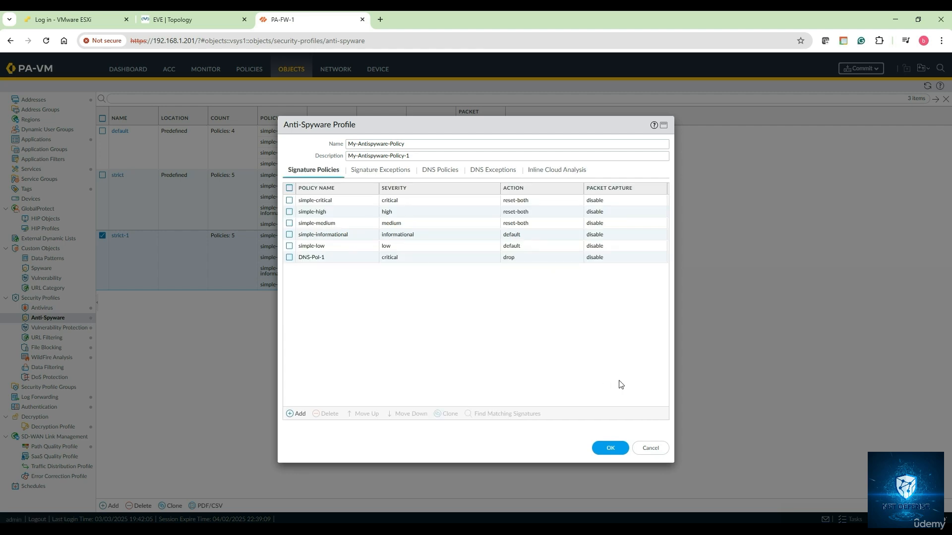
click(621, 451)
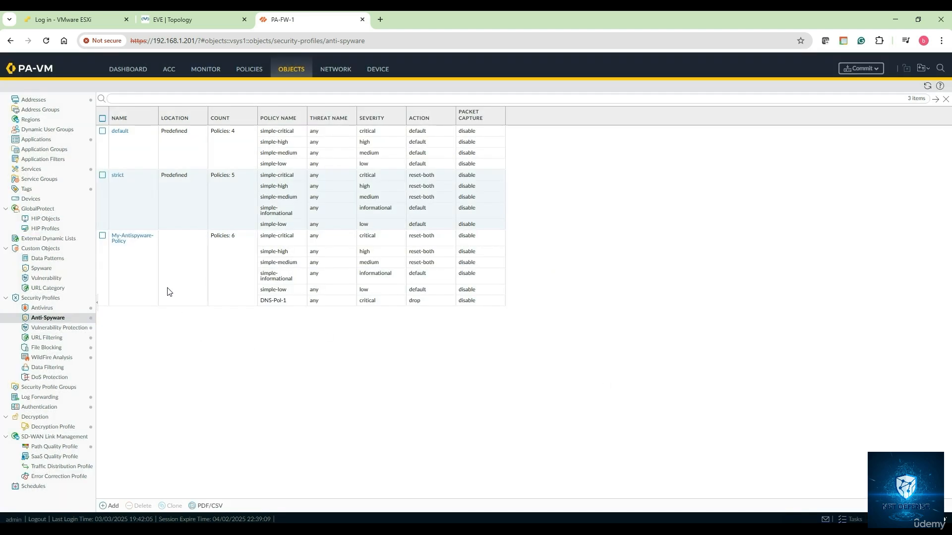
Step: Create a custom spyware signature with threat ID 15001, name Spyware-Pol-1 and comment My-Spyware-test-Pol-1
click(42, 268)
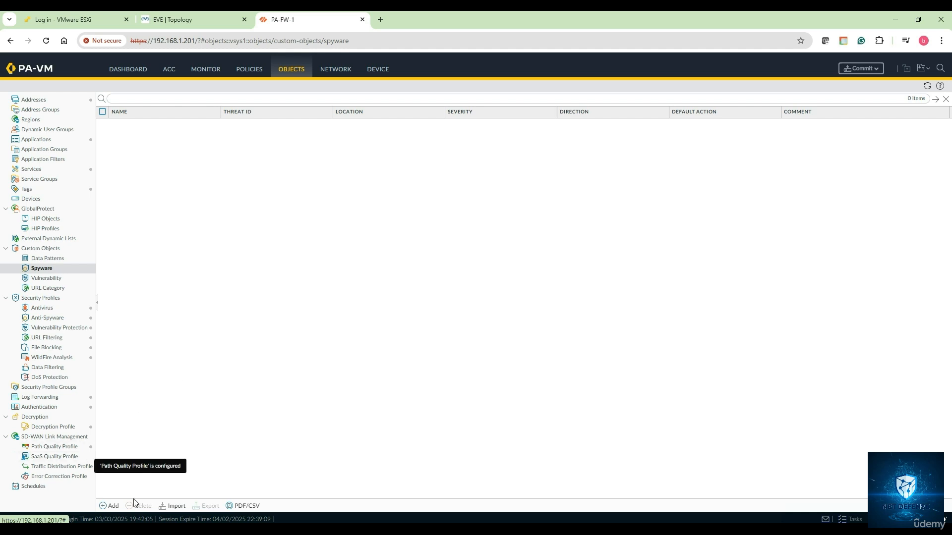
click(110, 505)
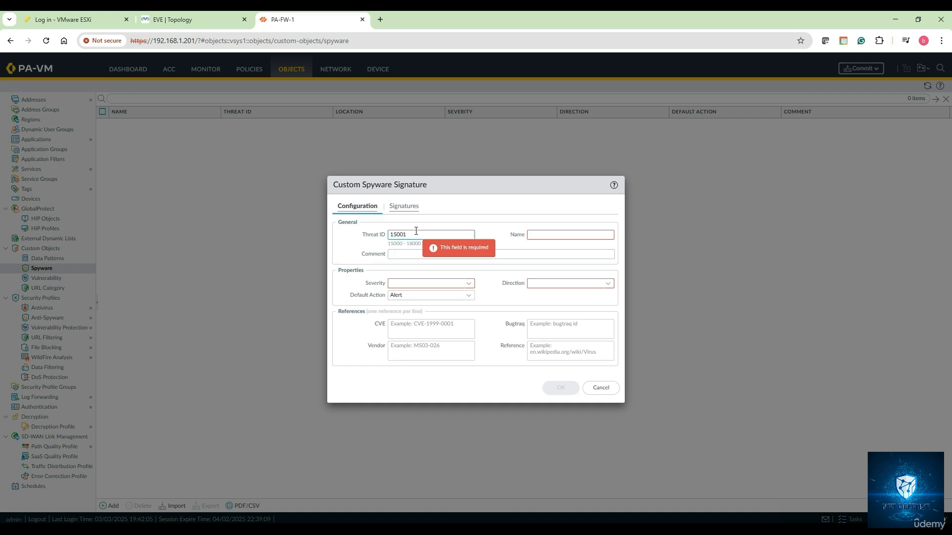
click(540, 234)
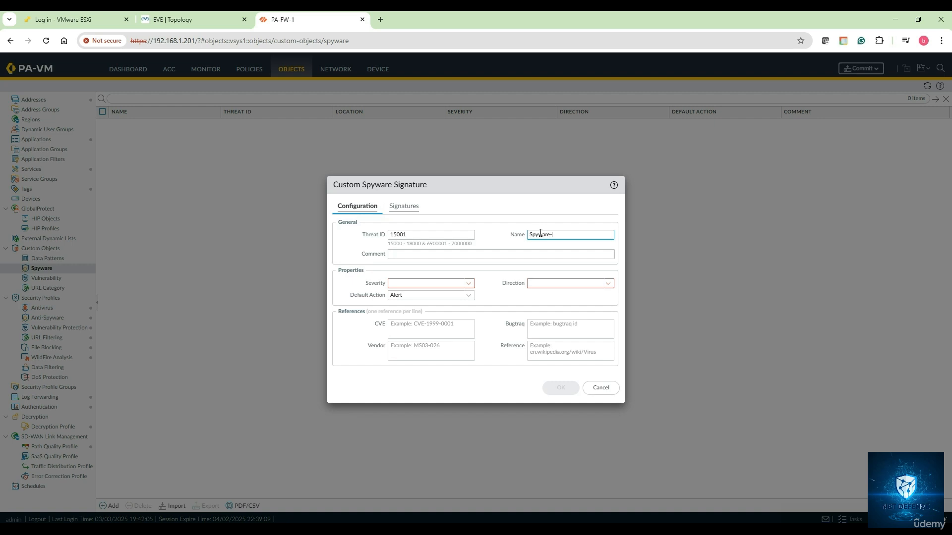
click(458, 257)
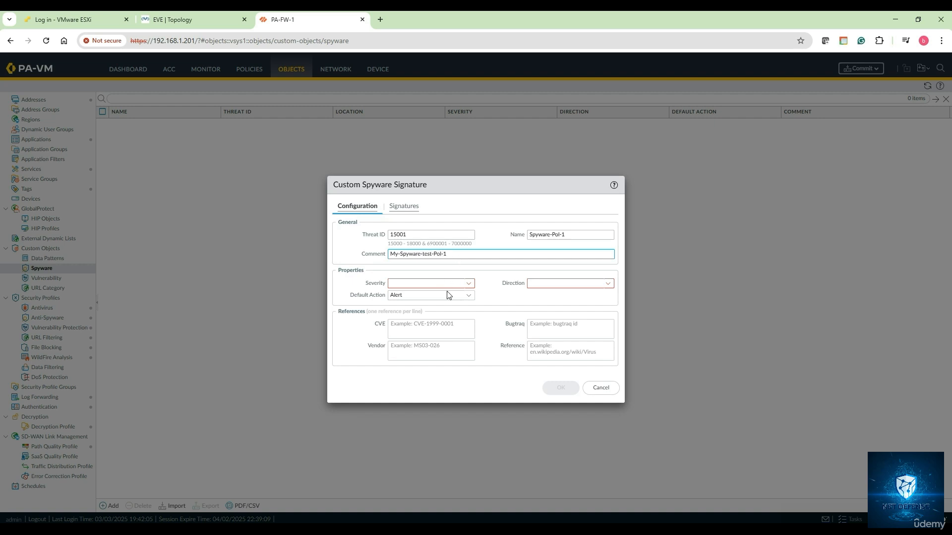
Step: Set the custom signature's severity to critical, direction to both and default action to Drop
click(466, 285)
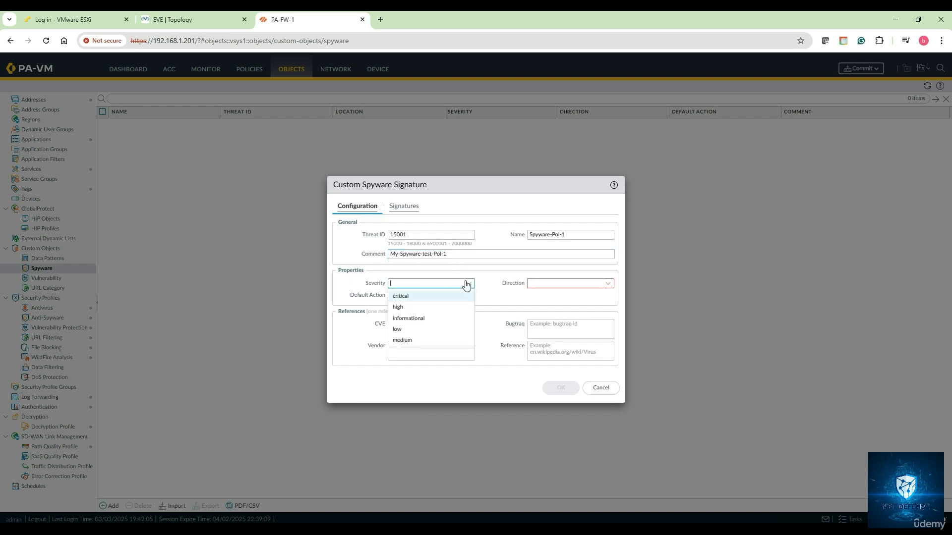
click(425, 297)
click(608, 284)
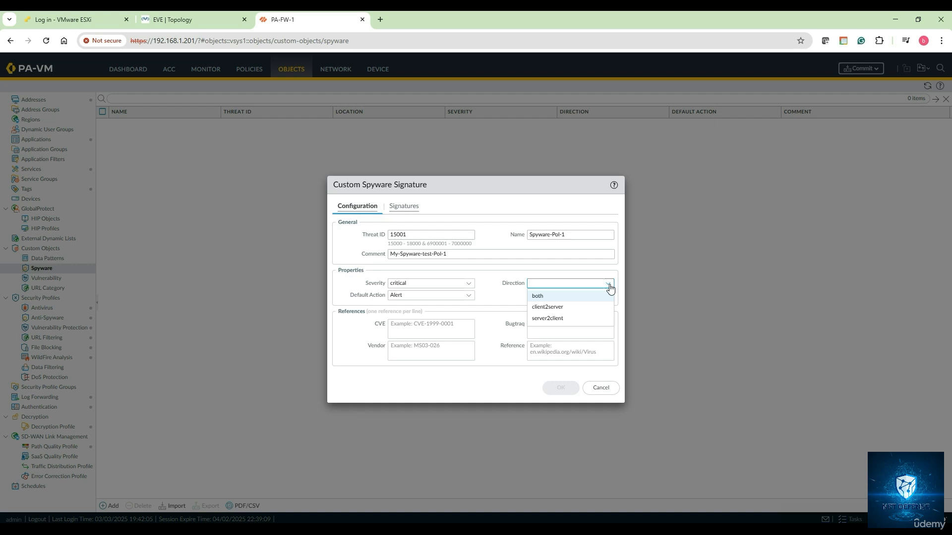
click(561, 298)
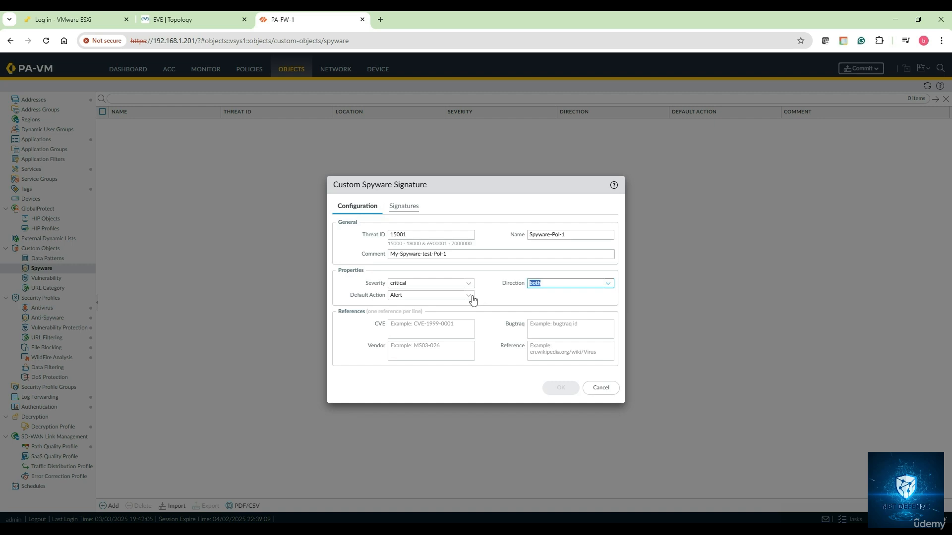
click(469, 296)
click(433, 318)
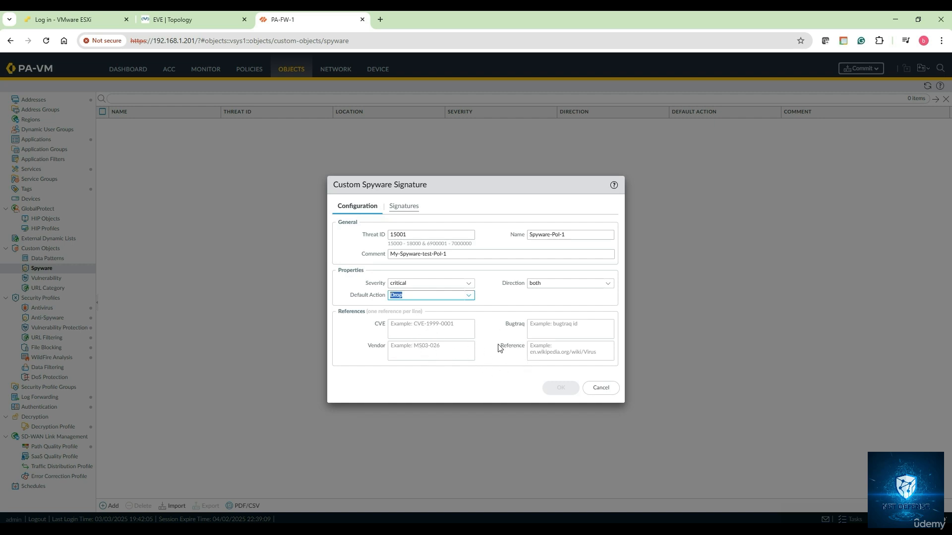
Step: Add a standard signature named Spyware-Signature-Test-1 and copy that name into its comment
click(404, 208)
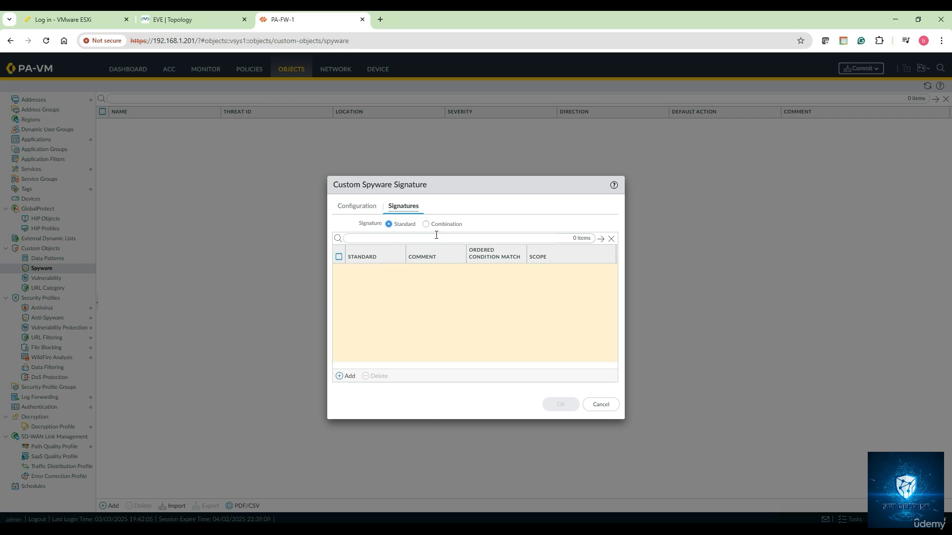
click(346, 377)
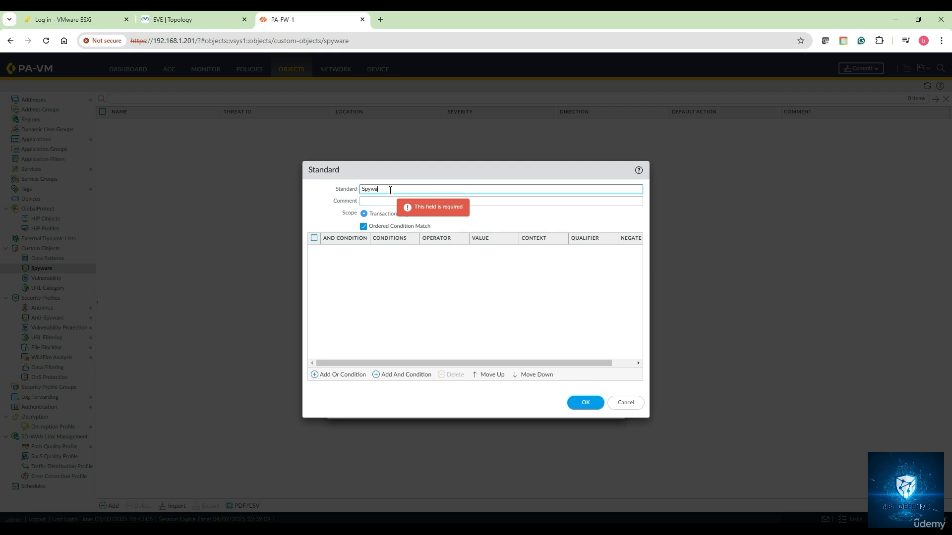
text(Spyware-Sign)
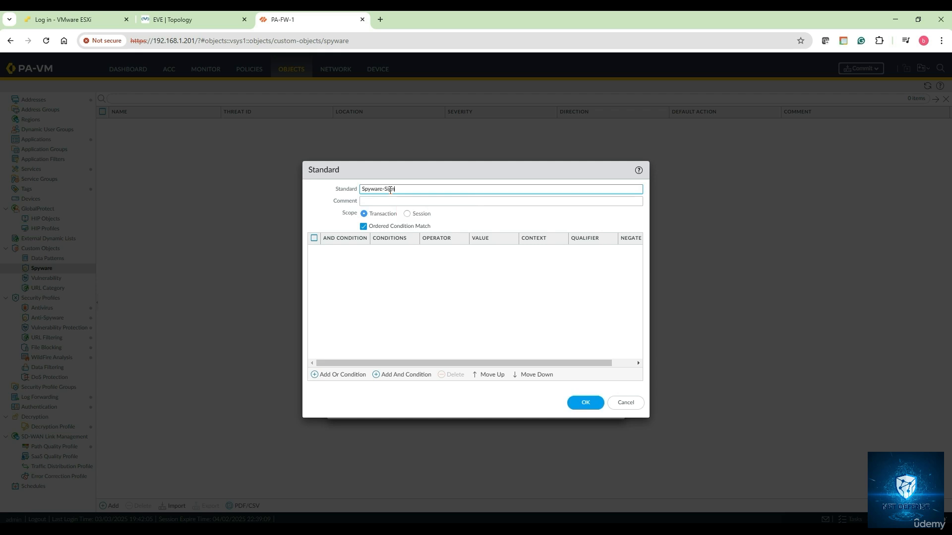
text(ature-Test1=-1)
key(BackSpace)
click(429, 187)
key(ctrl+a)
key(ctrl+c)
click(402, 202)
key(ctrl+v)
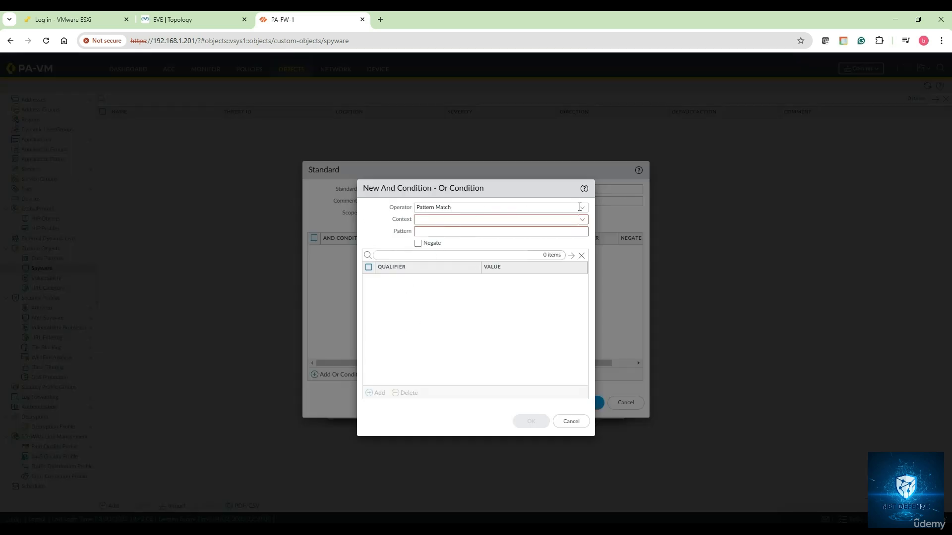
Step: Define a new condition for the standard signature with operator Pattern Match and context http-req-uri-path
click(579, 207)
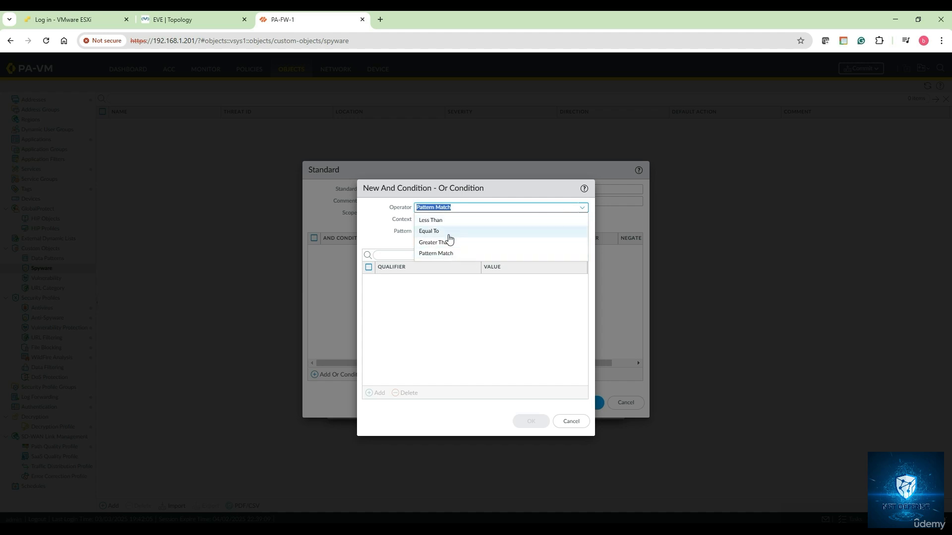
click(451, 253)
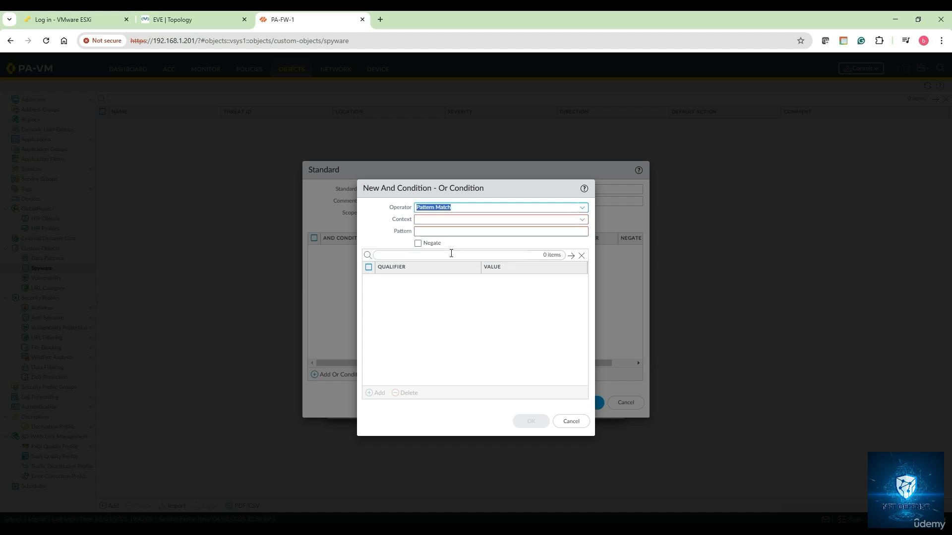
click(582, 219)
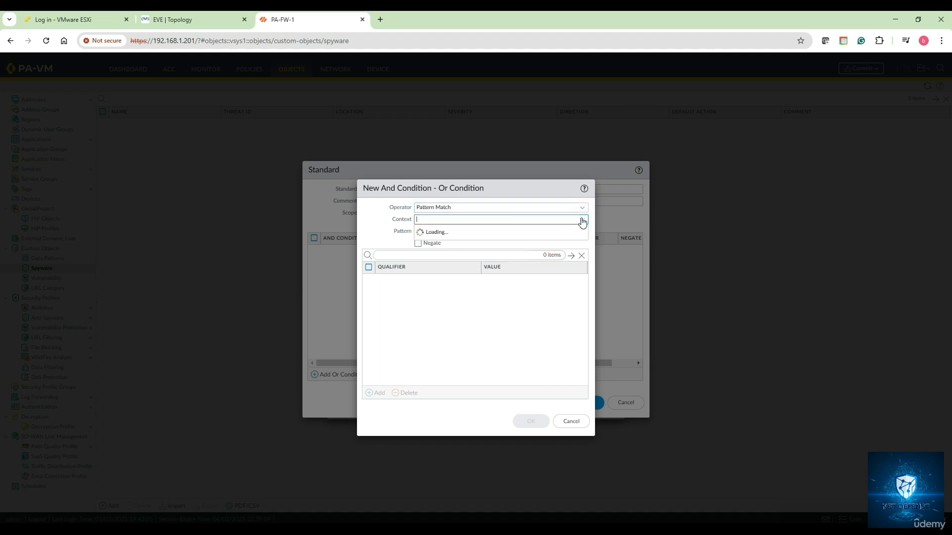
scroll(487, 310, down, 3)
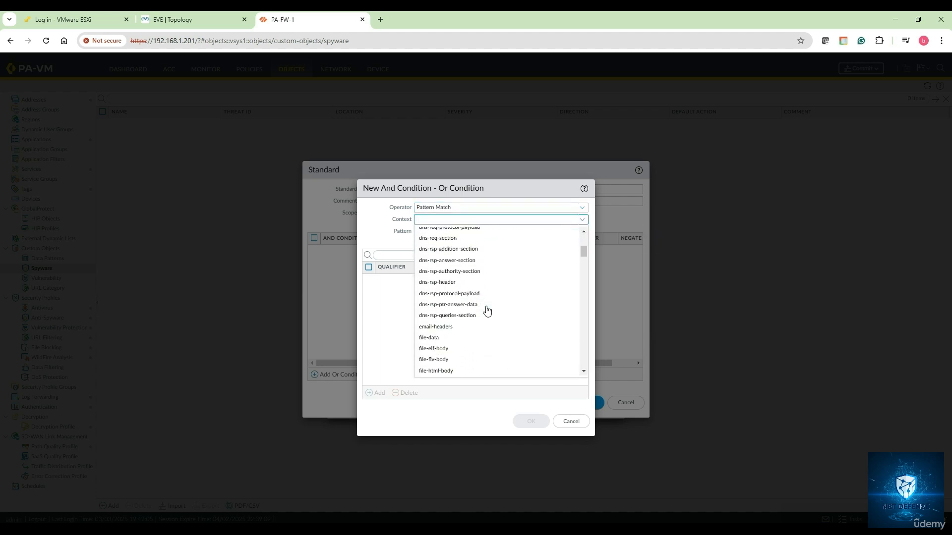
scroll(486, 310, down, 2)
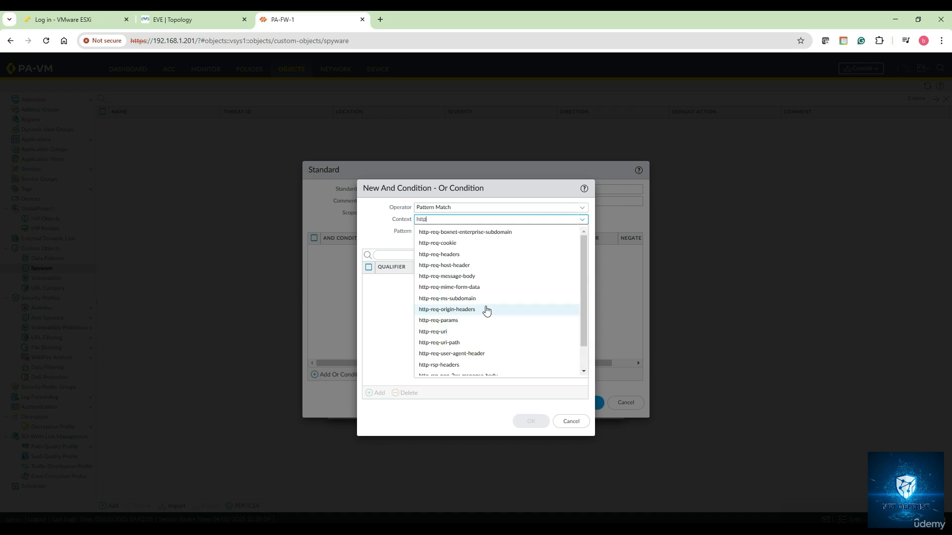
click(464, 342)
Step: Set the condition's match pattern to .*spy.*
click(441, 231)
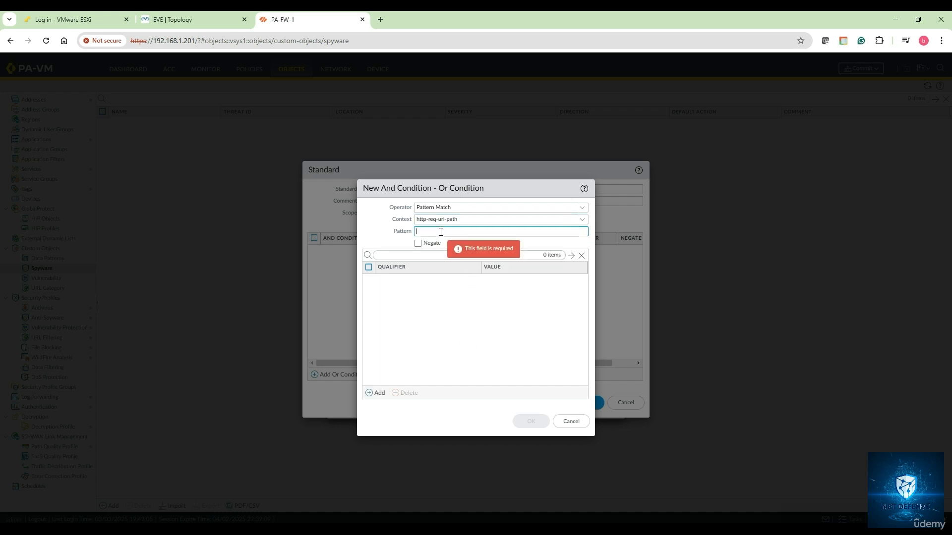
text(')
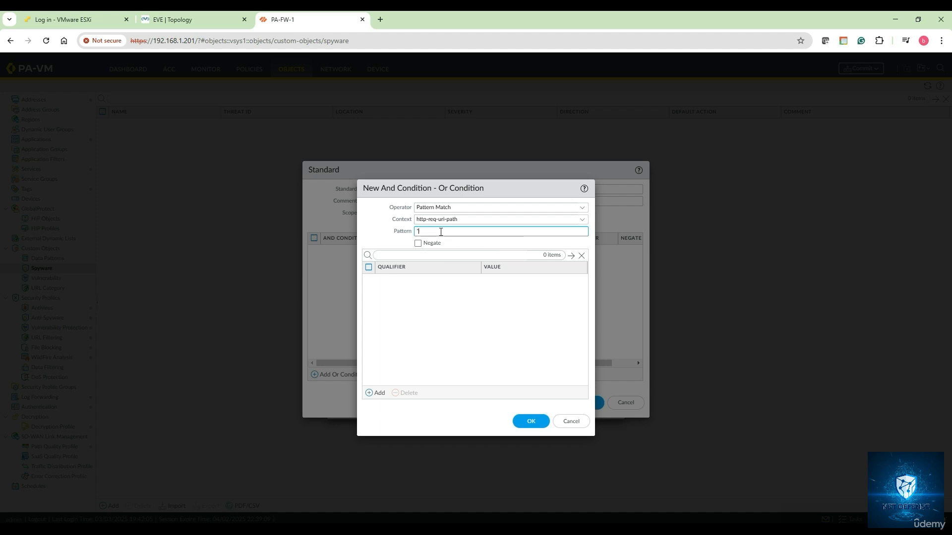
text(.Spy)
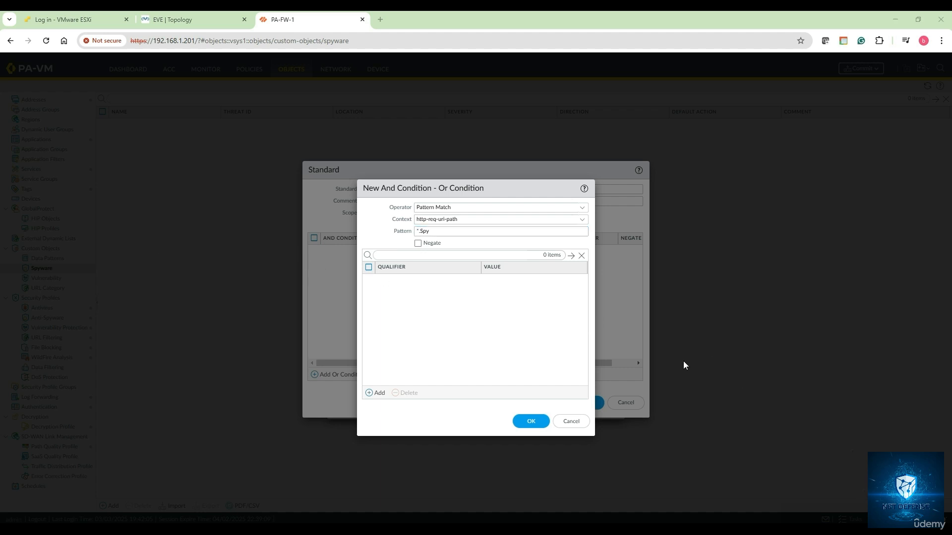
click(443, 233)
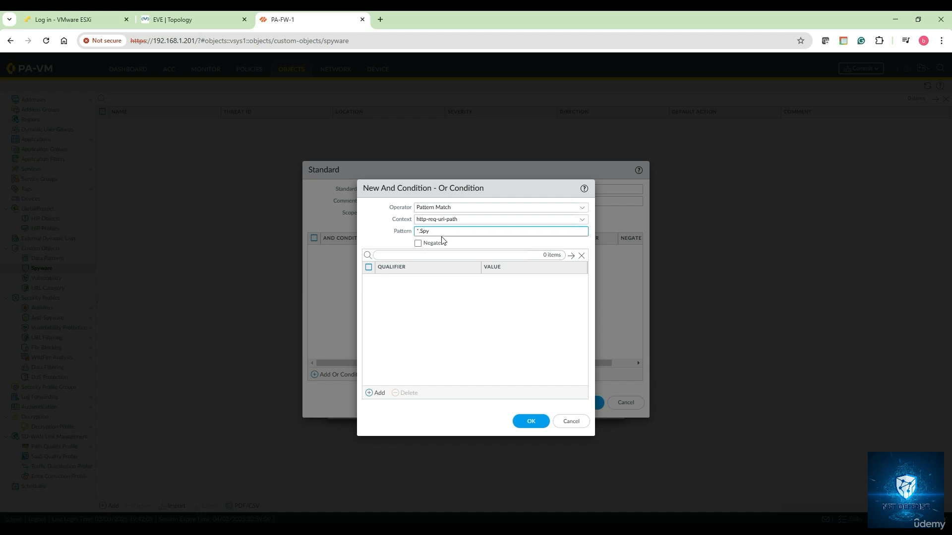
key(BackSpace)
text(.)
drag(438, 234, 416, 232)
Step: Save the condition without a qualifier, and save the standard signature and the Spyware-Pol-1 custom spyware signature
click(382, 392)
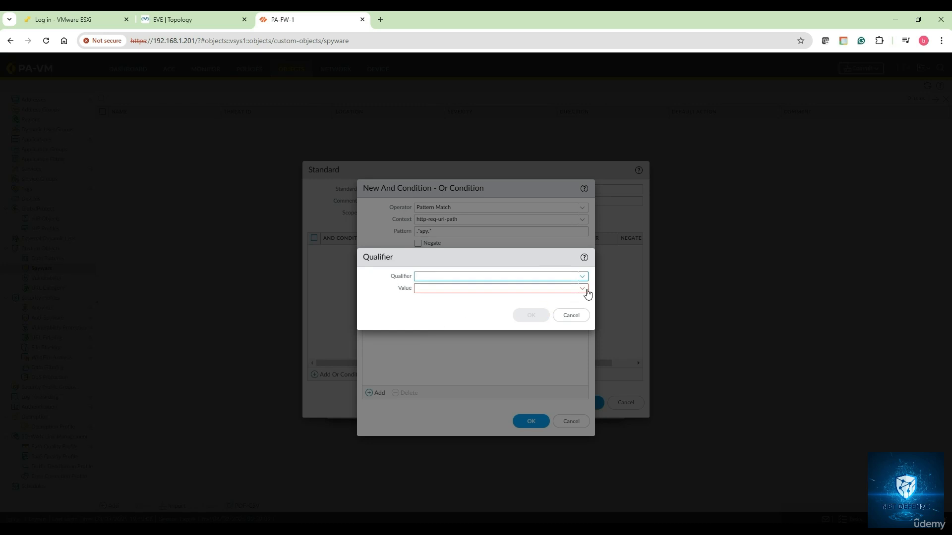
click(578, 315)
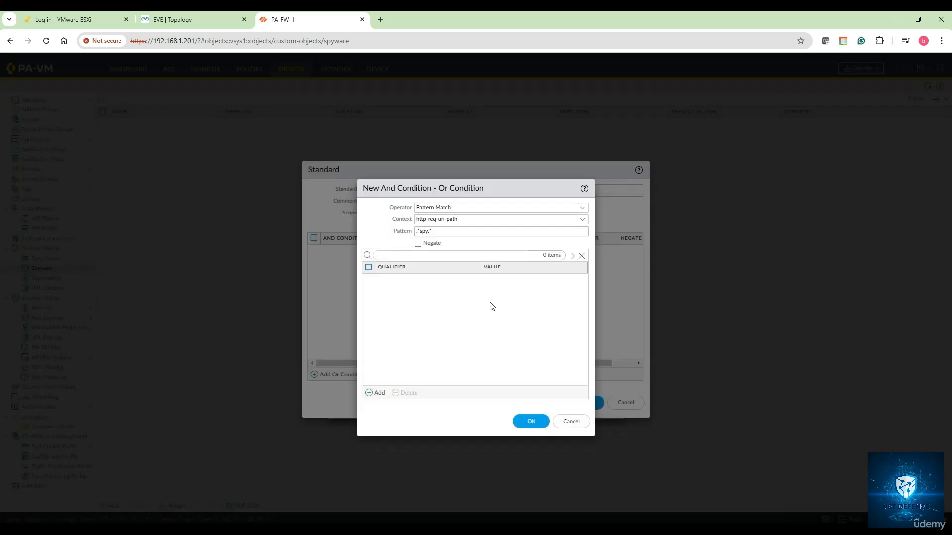
click(530, 421)
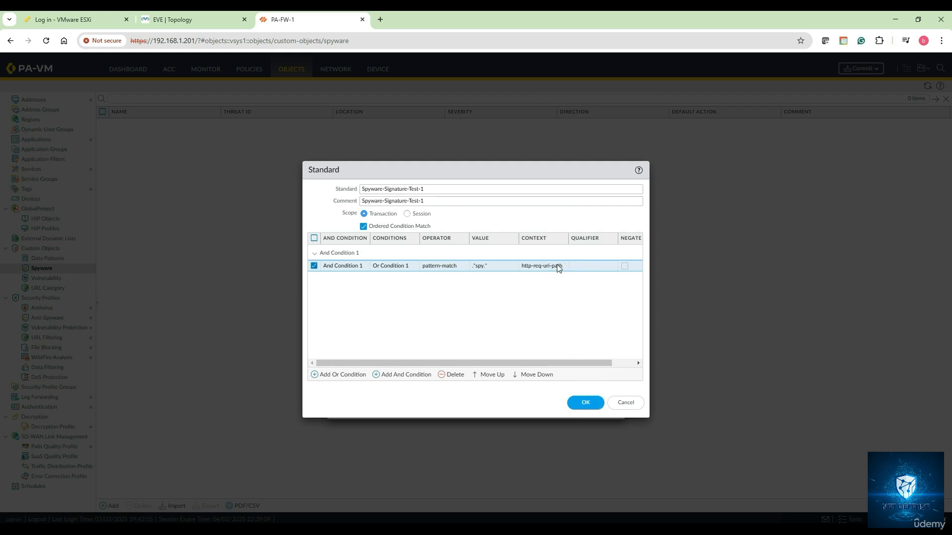
click(588, 404)
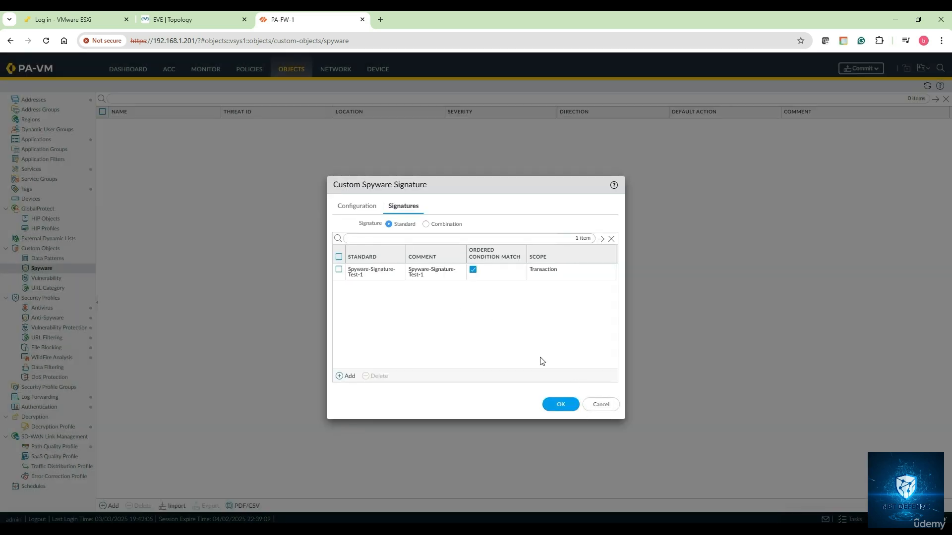
click(557, 403)
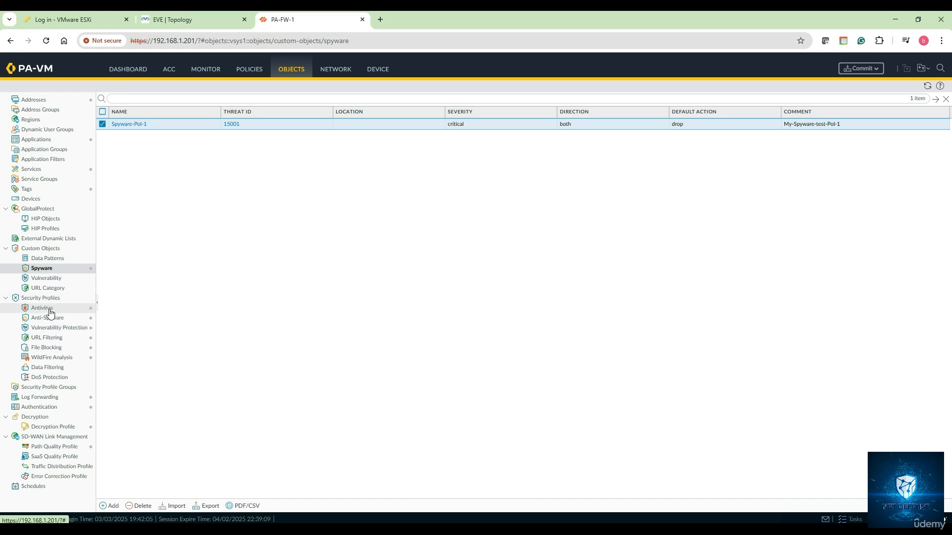
Step: Check for the Spyware-Pol-1 threat among all signatures in My-Antispyware-Policy's signature exceptions, and close the profile with its settings saved
click(50, 320)
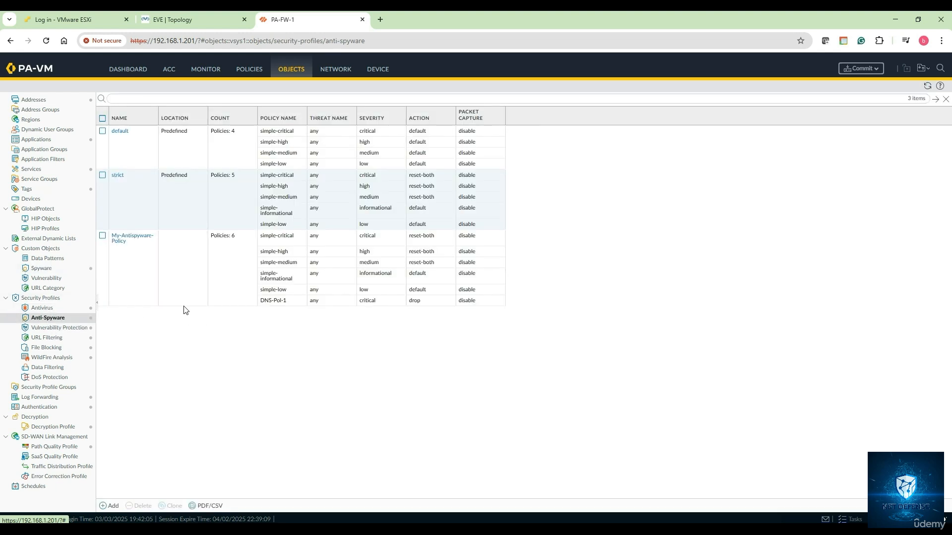
click(139, 246)
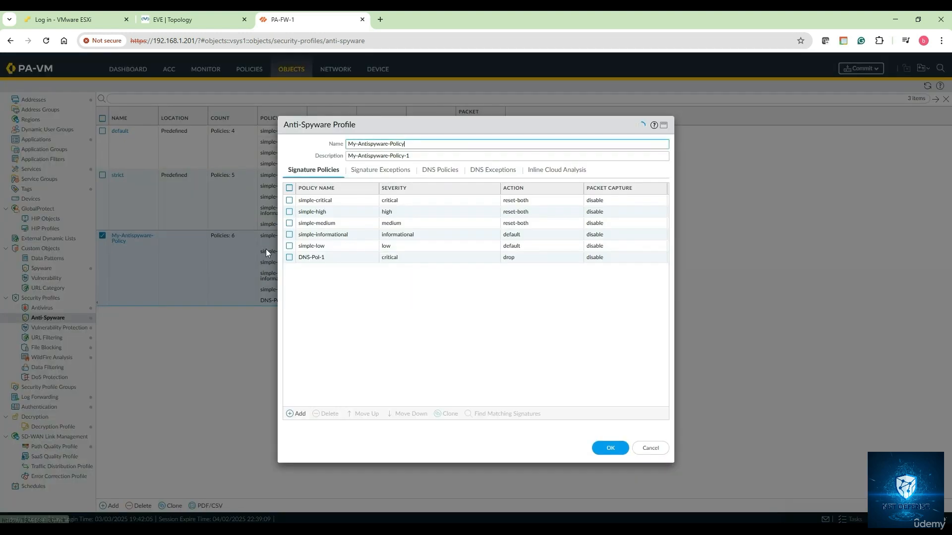
click(375, 169)
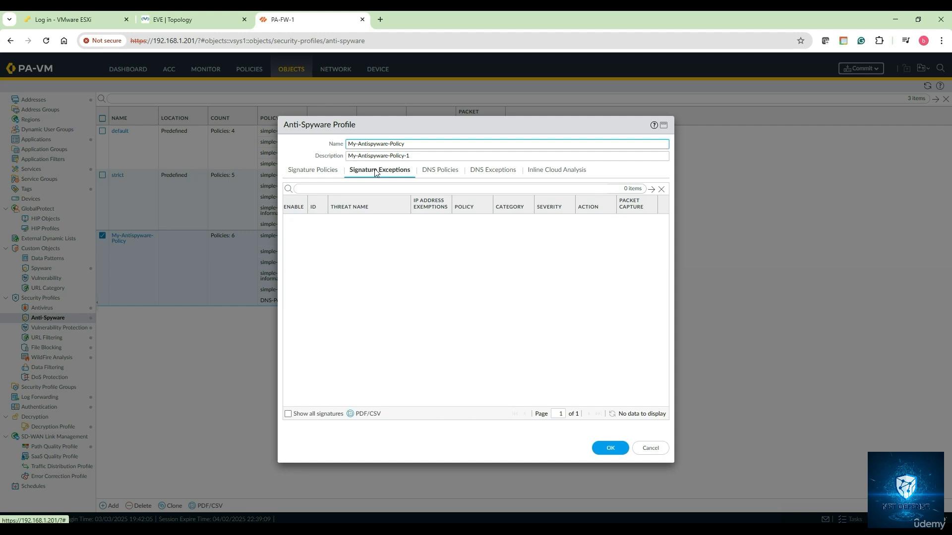
click(315, 414)
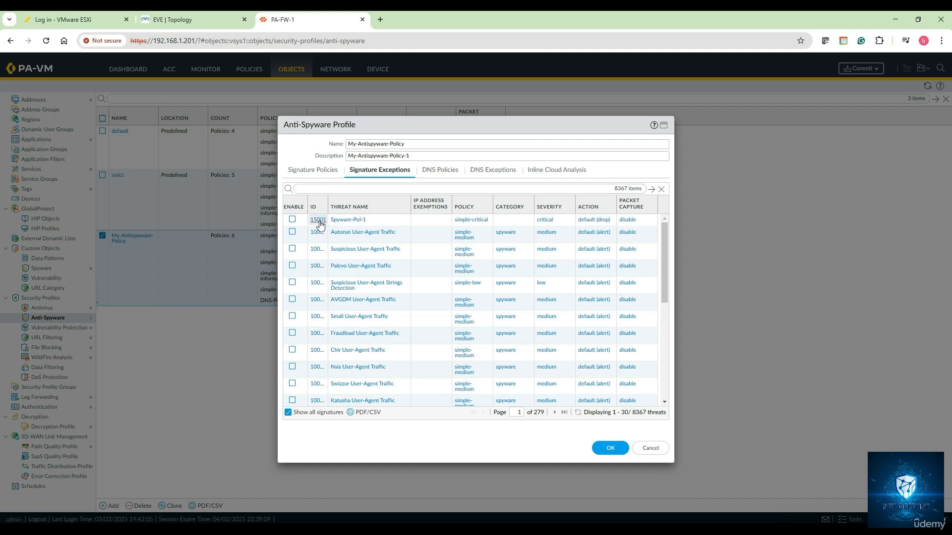
click(606, 446)
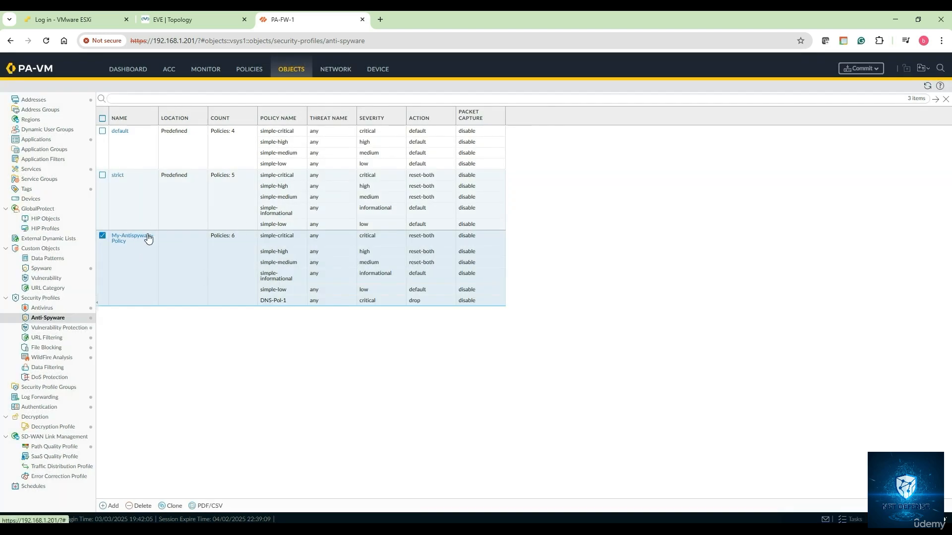
Step: Assign My-Antispyware-Policy as the anti-spyware profile of the Internet Access security policy rule and save the rule
click(249, 70)
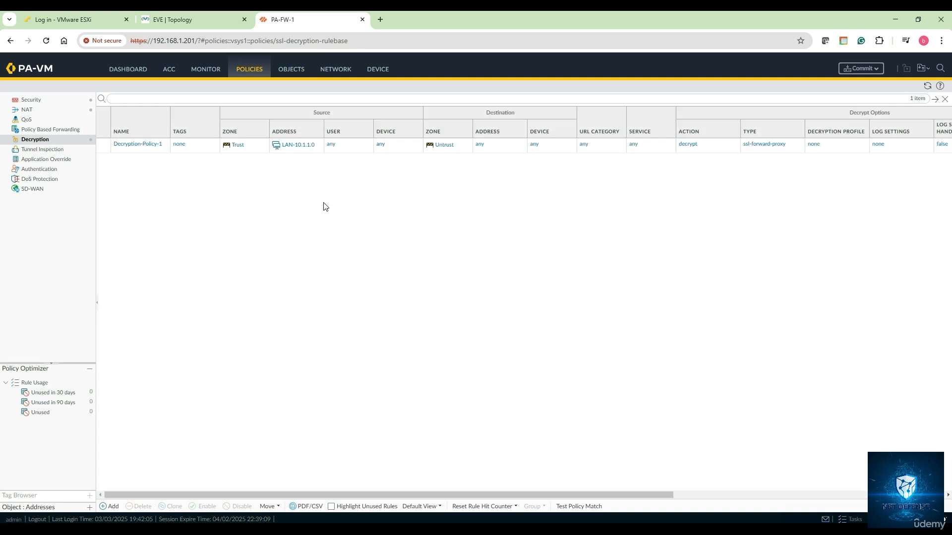
click(31, 100)
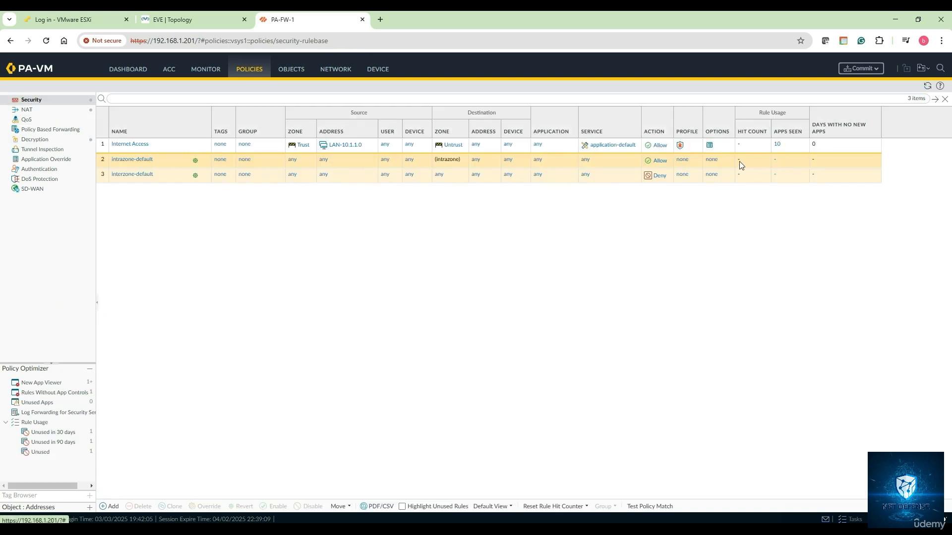
click(687, 147)
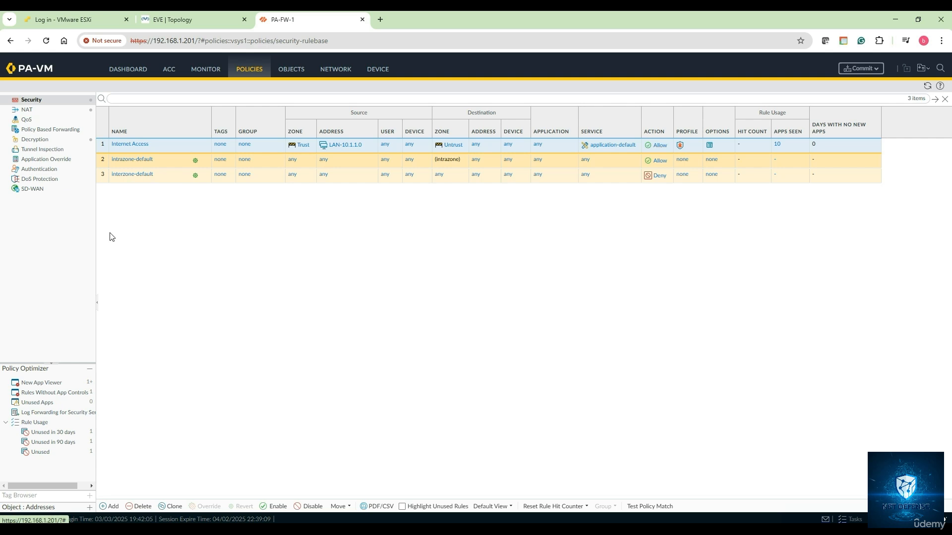
click(133, 145)
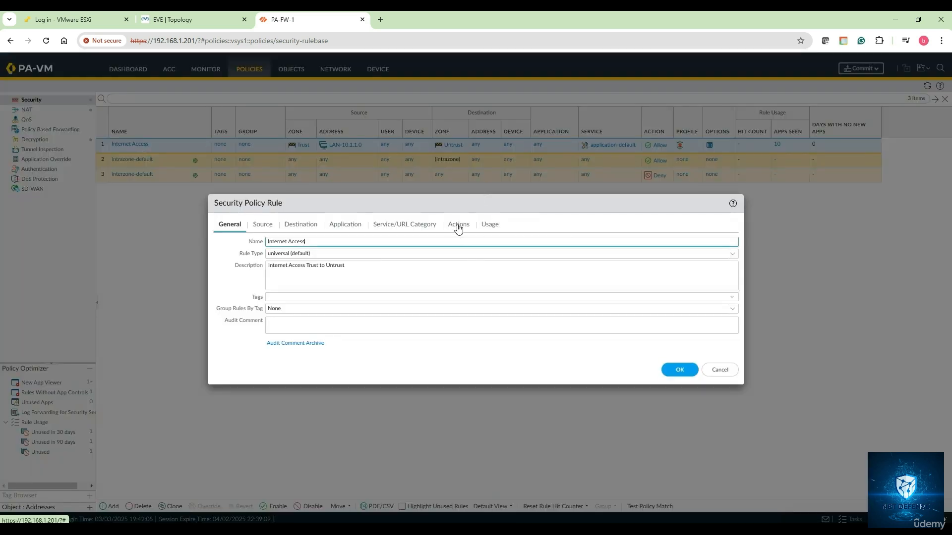
click(458, 227)
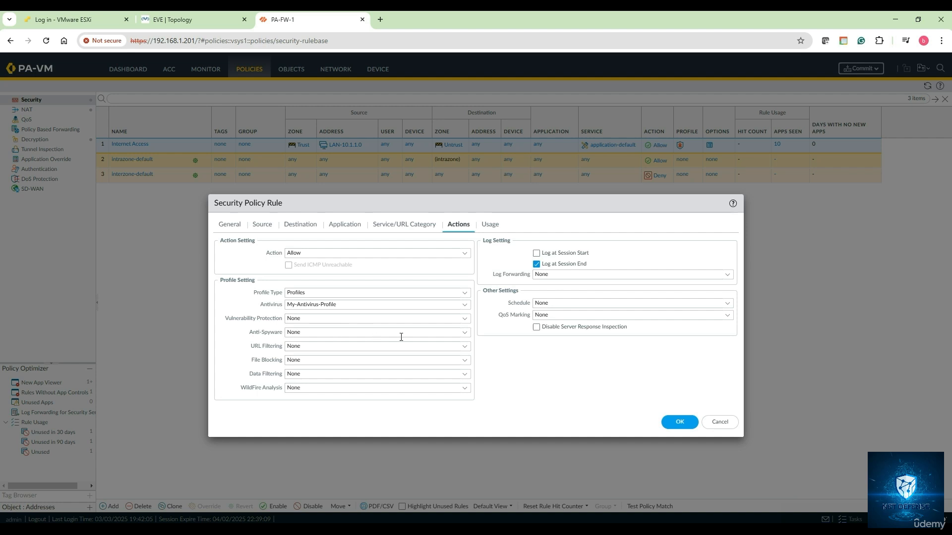
click(463, 333)
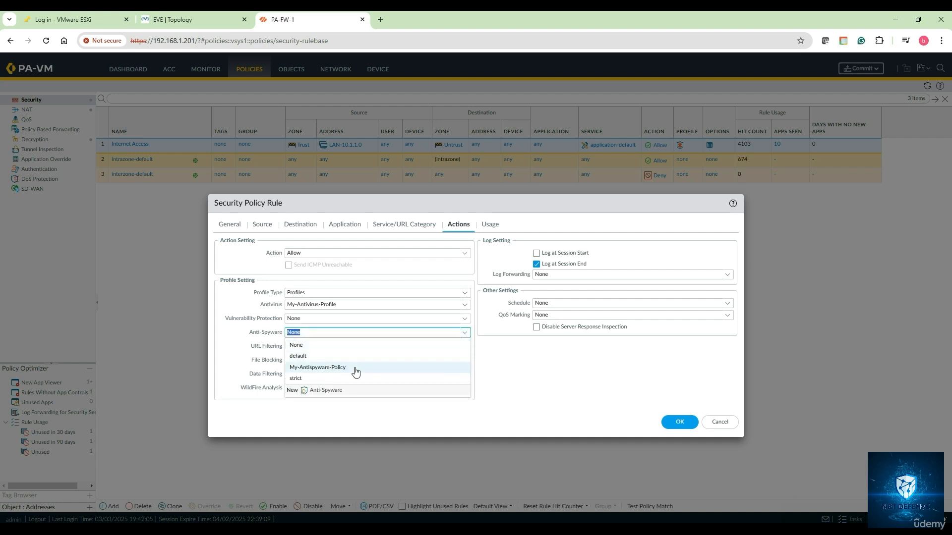
click(355, 369)
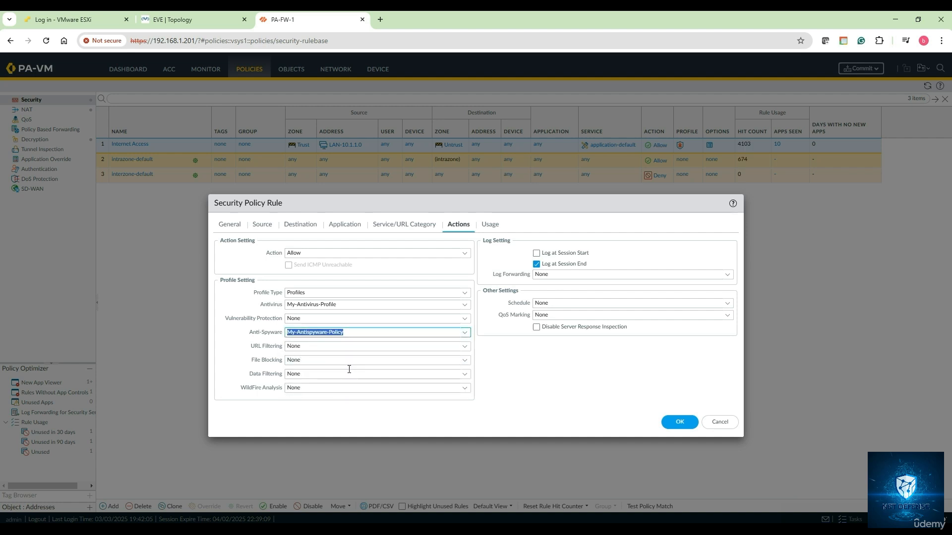
click(678, 422)
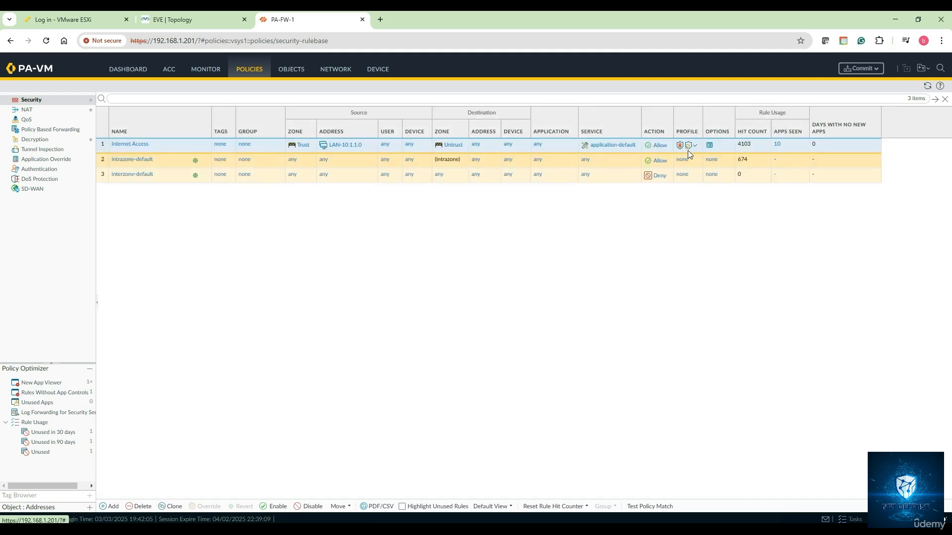
mouse_move(681, 146)
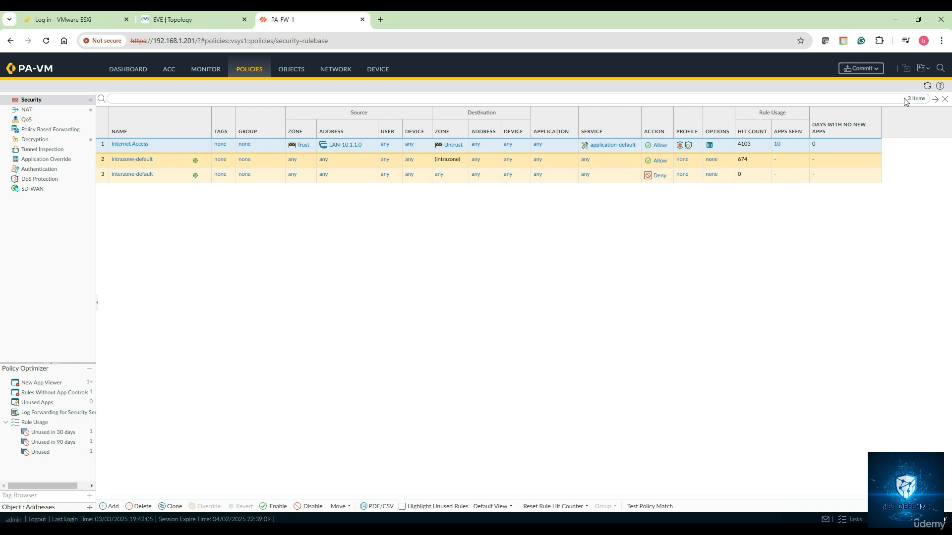
Step: Commit all pending changes to the firewall's running configuration and close the commit status once it has run
click(866, 69)
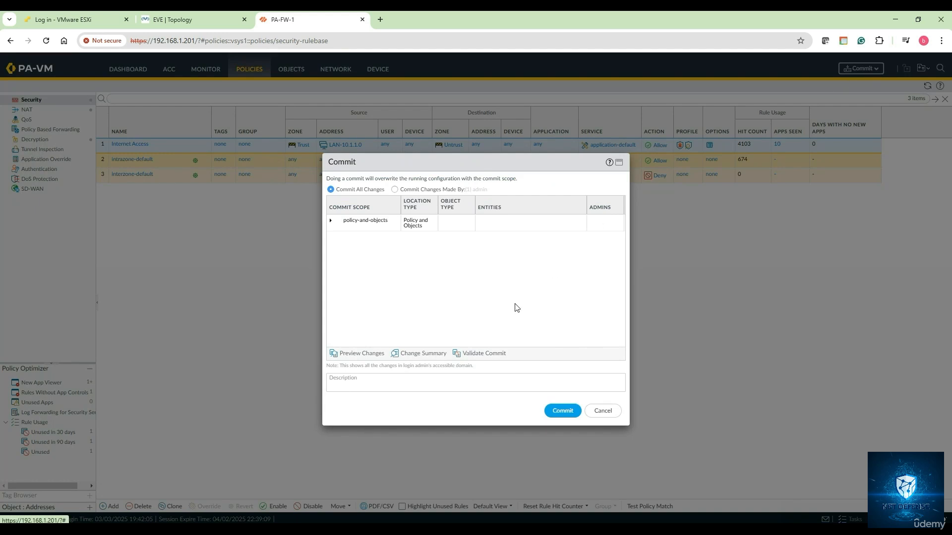
click(563, 410)
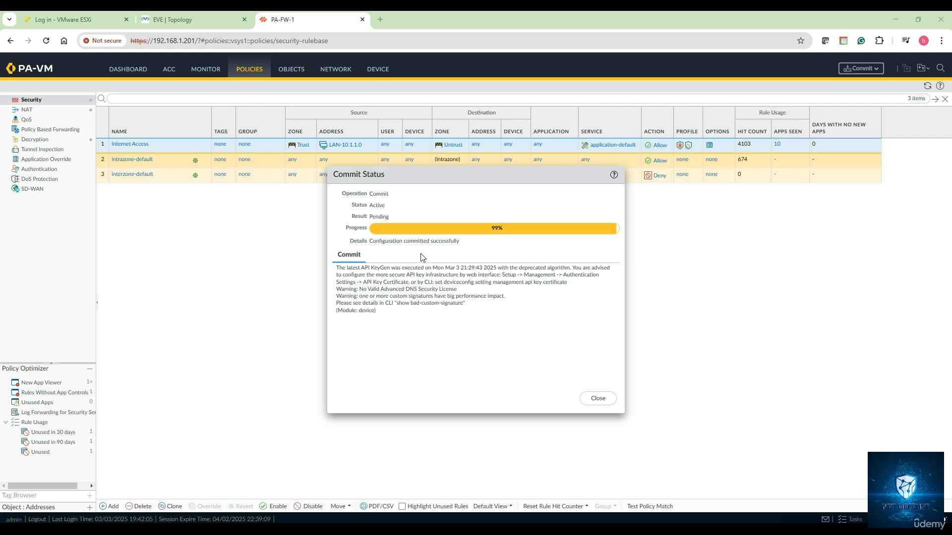
click(599, 398)
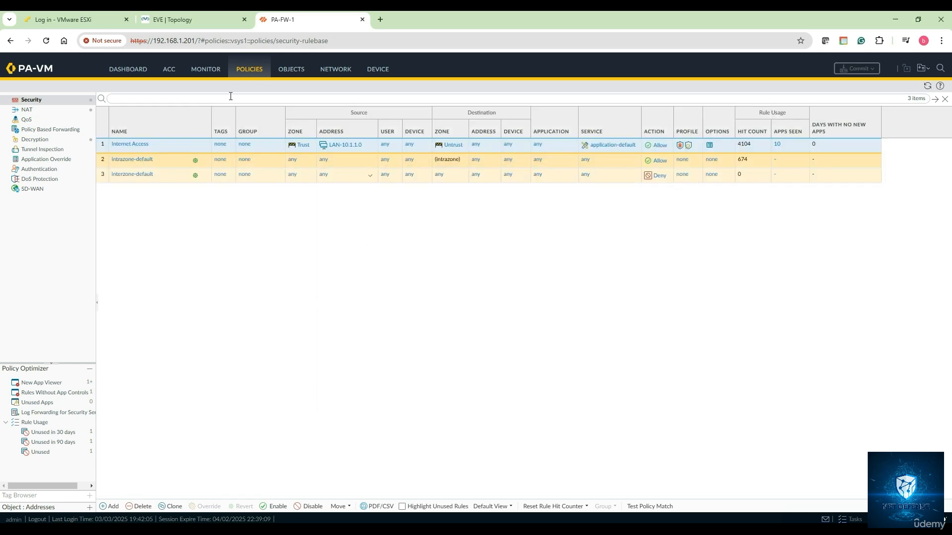
click(192, 20)
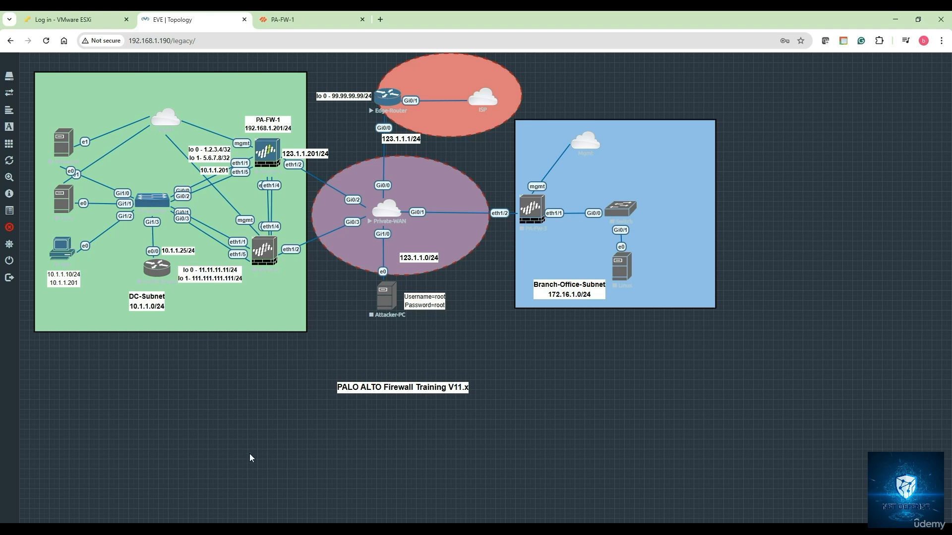
mouse_move(302, 529)
click(361, 504)
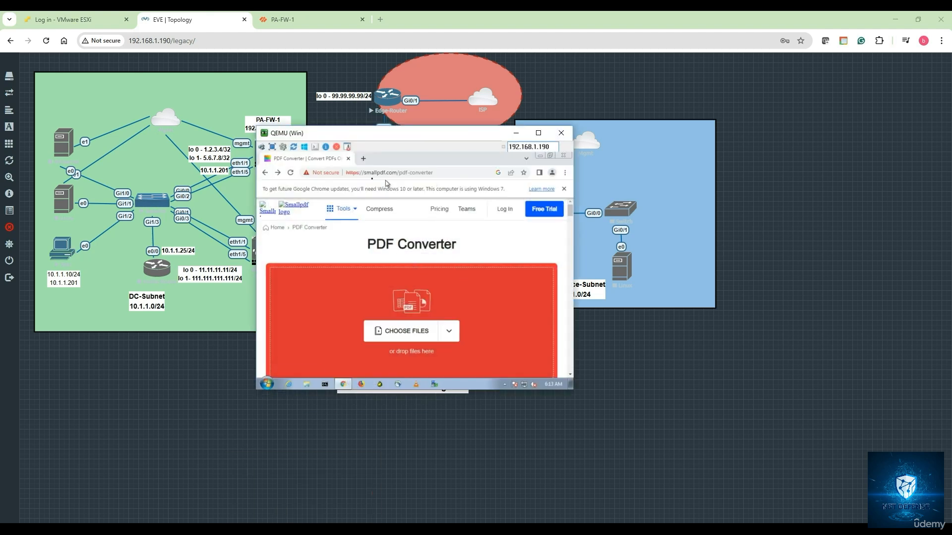
click(290, 172)
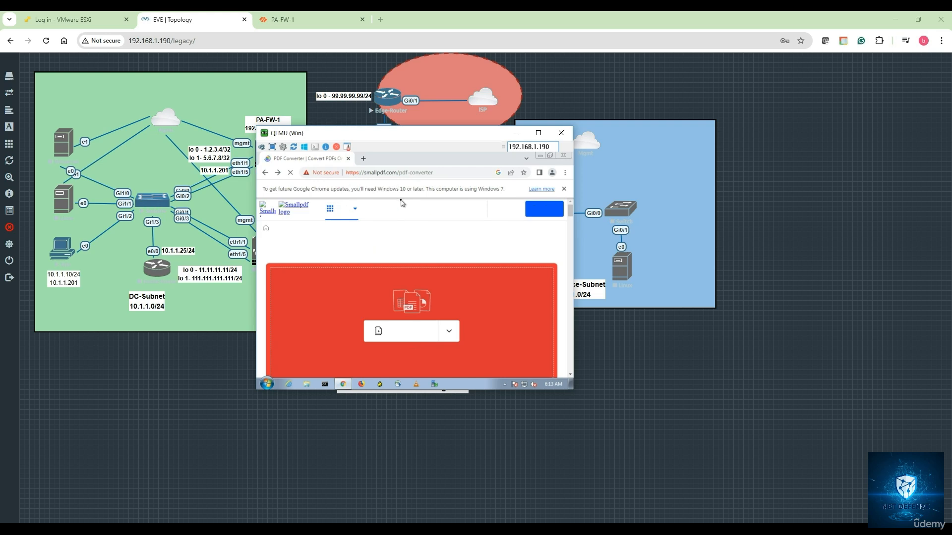
click(444, 173)
click(445, 174)
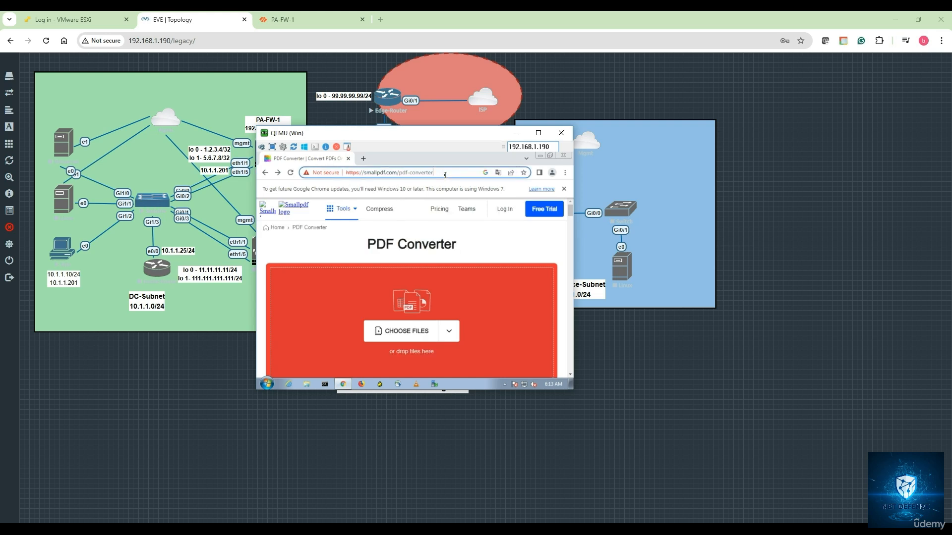
text(/spy)
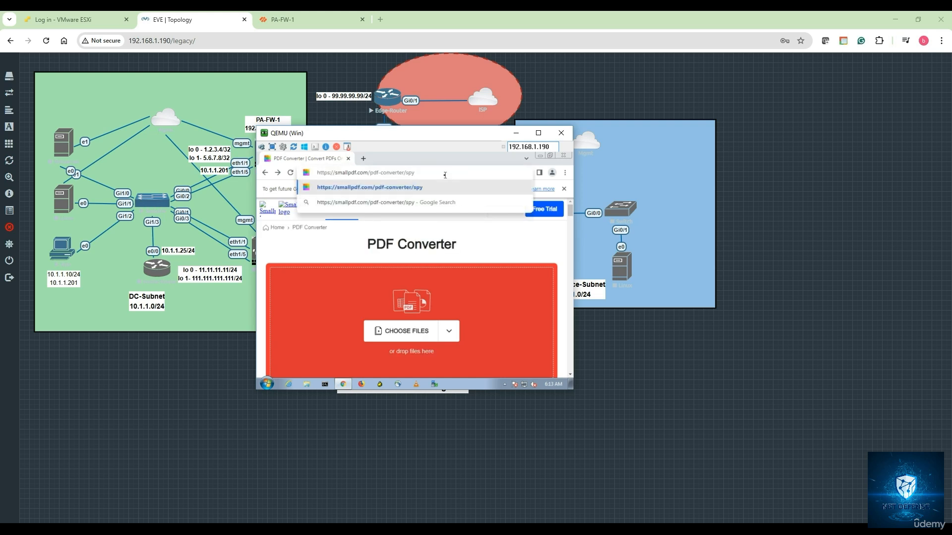
key(Return)
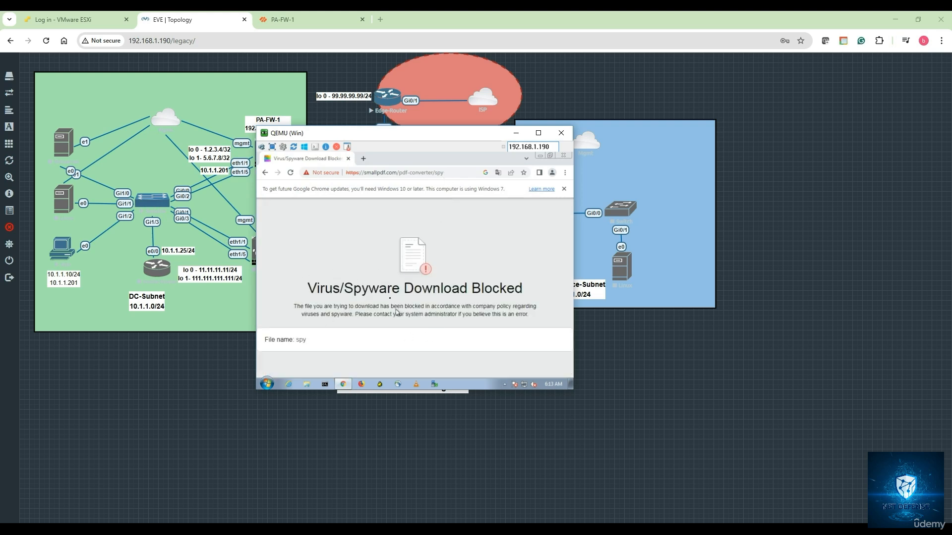
Step: Reload the smallpdf spy test page on the Windows client, and minimize the client window
click(521, 133)
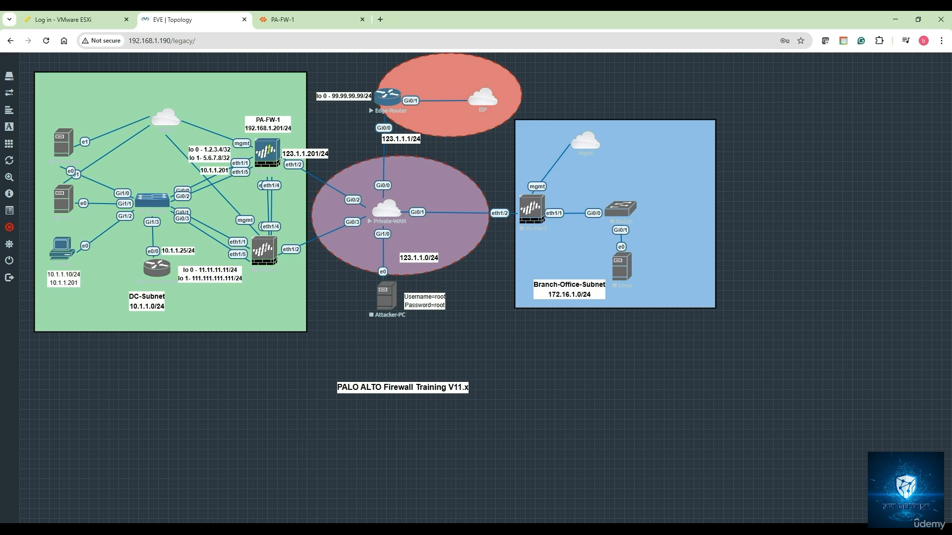
mouse_move(307, 507)
click(365, 488)
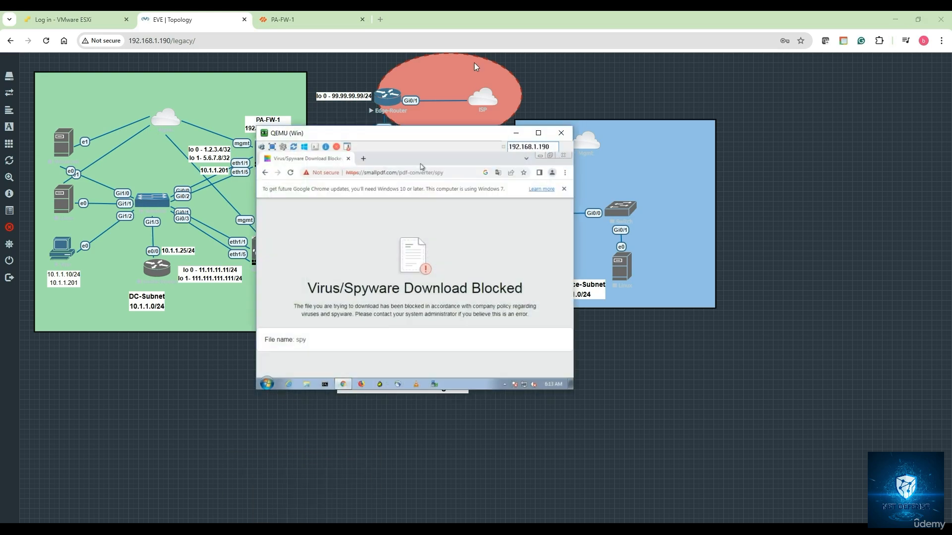
click(291, 173)
click(516, 133)
Step: Switch to the PA-FW-1 firewall and examine the details of the Spyware-Pol-1 entry in the threat log
click(274, 24)
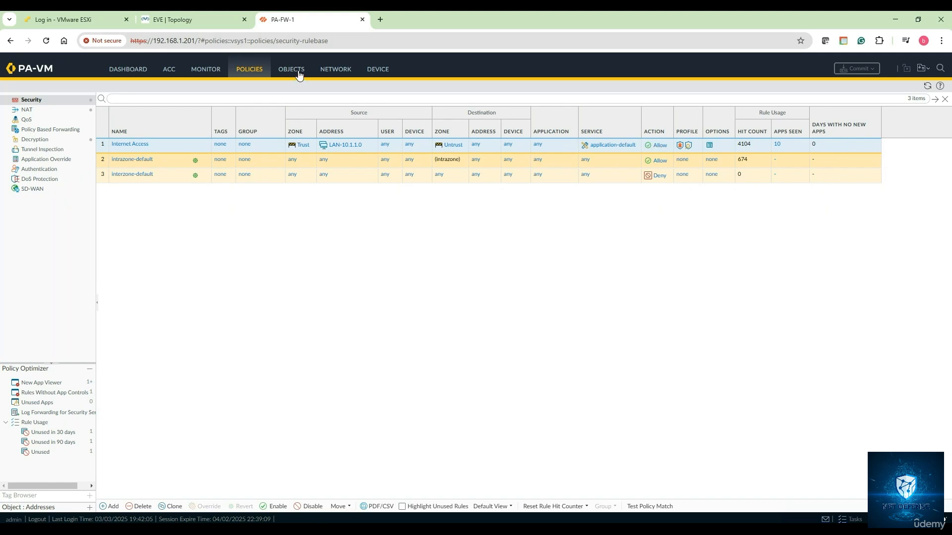
click(215, 70)
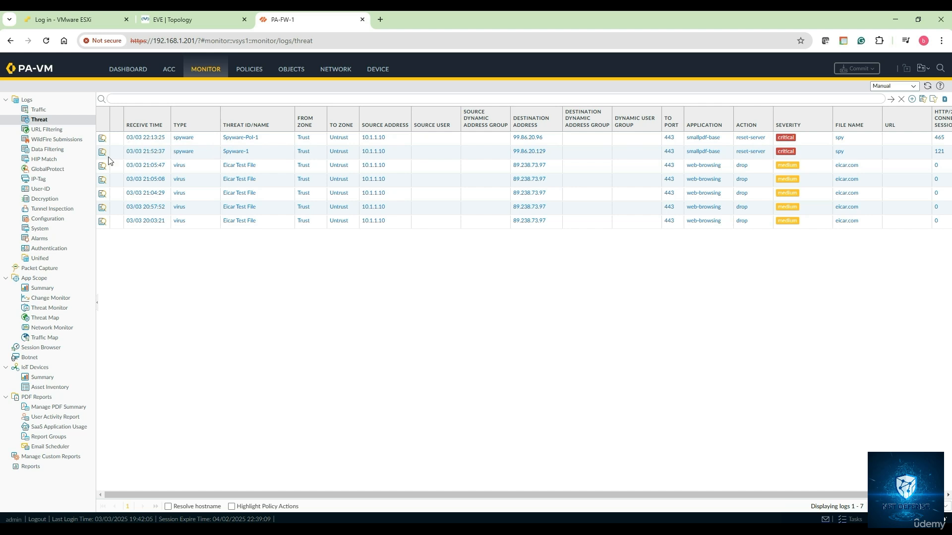
click(103, 140)
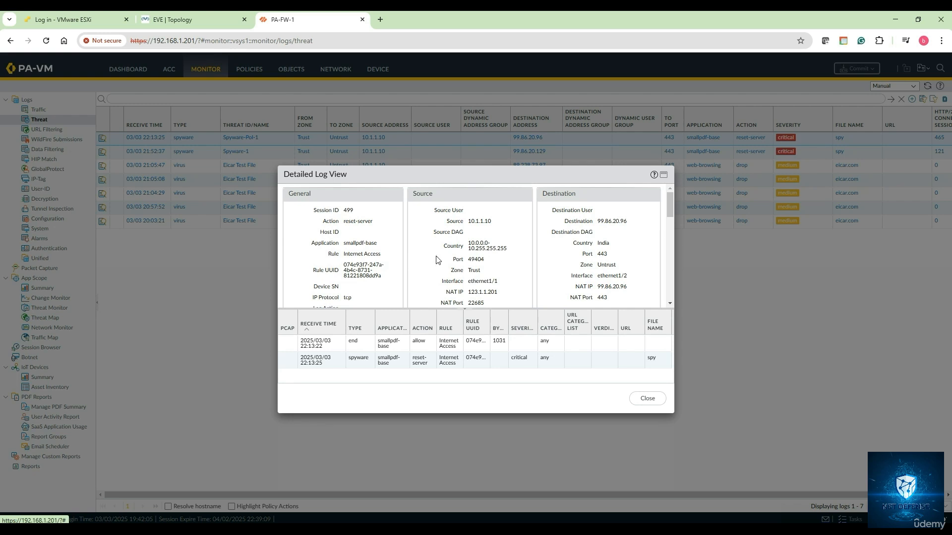
scroll(449, 258, down, 1)
scroll(449, 258, down, 5)
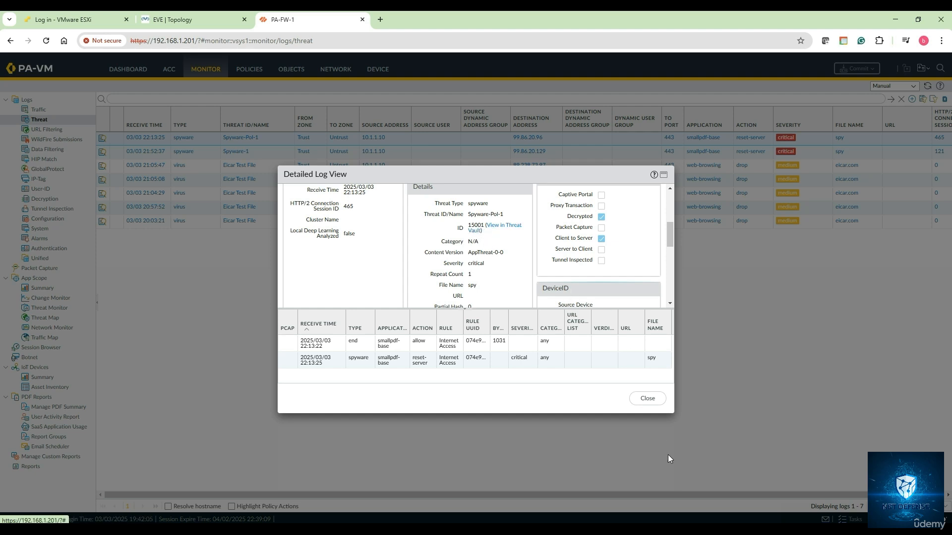
click(647, 401)
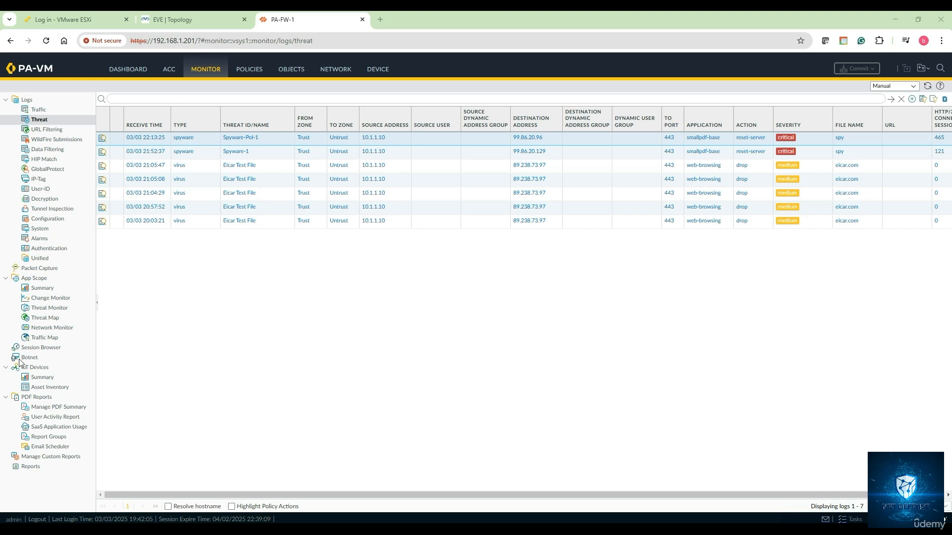
Step: Switch to notes.txt in Notepad and add the heading "Palo Alto Anti-Spyware Profile" at the end, underlined with equals signs
drag(0, 117, 481, 122)
scroll(430, 247, down, 7)
scroll(429, 248, up, 1)
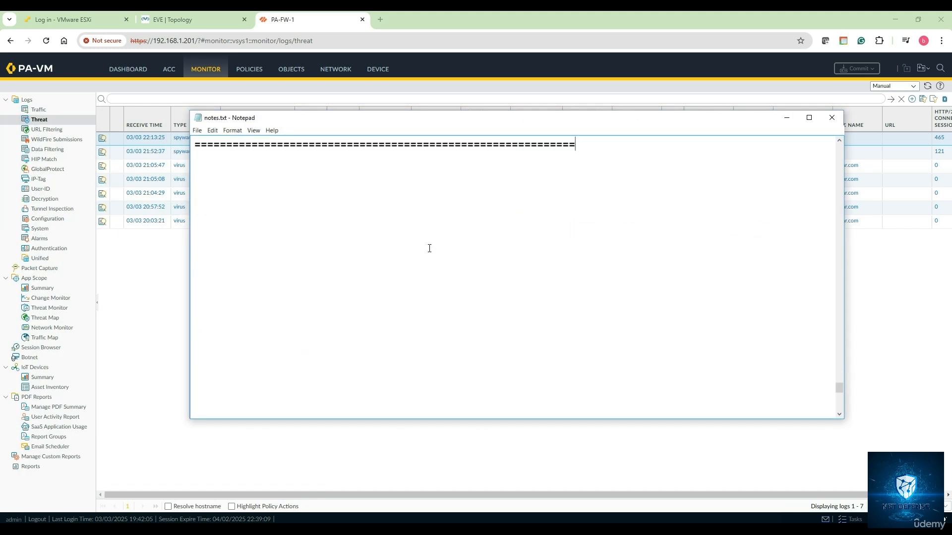
scroll(430, 248, down, 1)
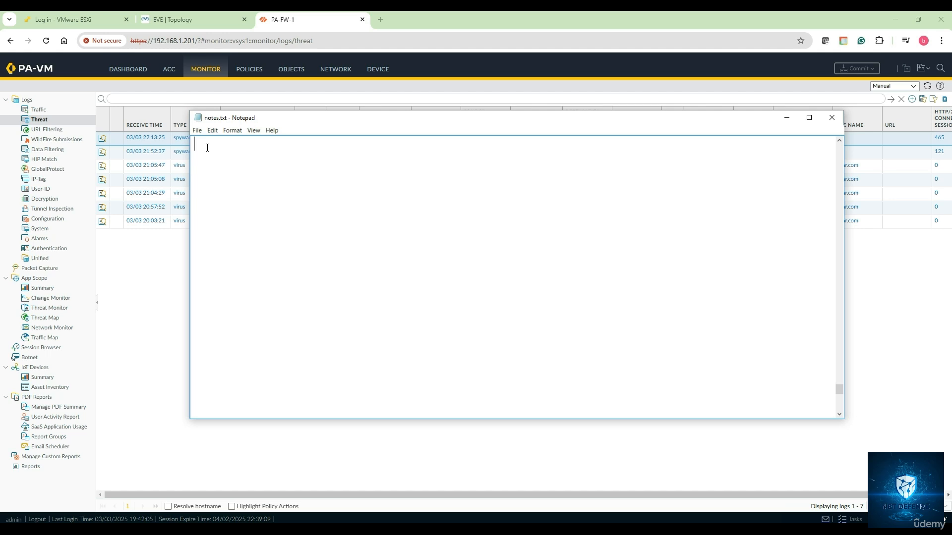
text(Palo Alto Anti-Spyware )
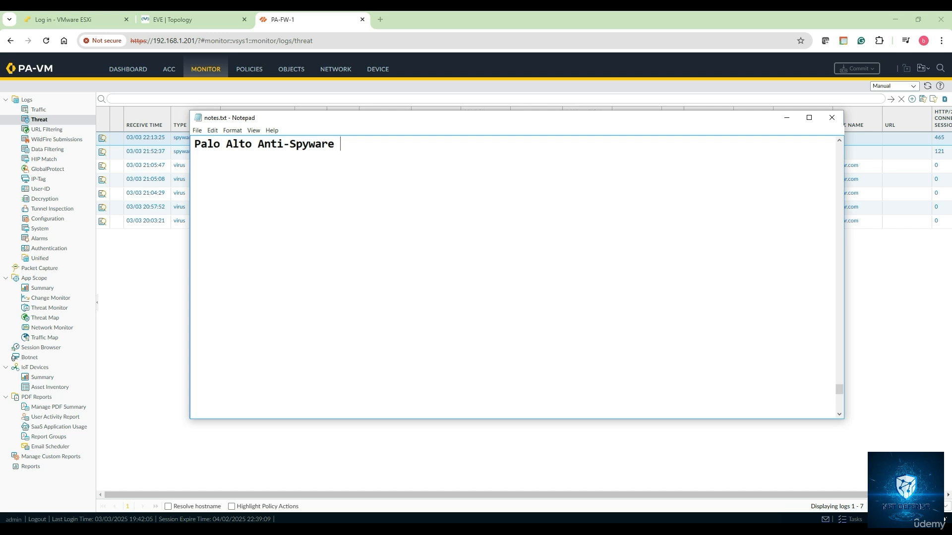
text(P)
key(BackSpace)
text(Profil)
text(e)
text(==================================)
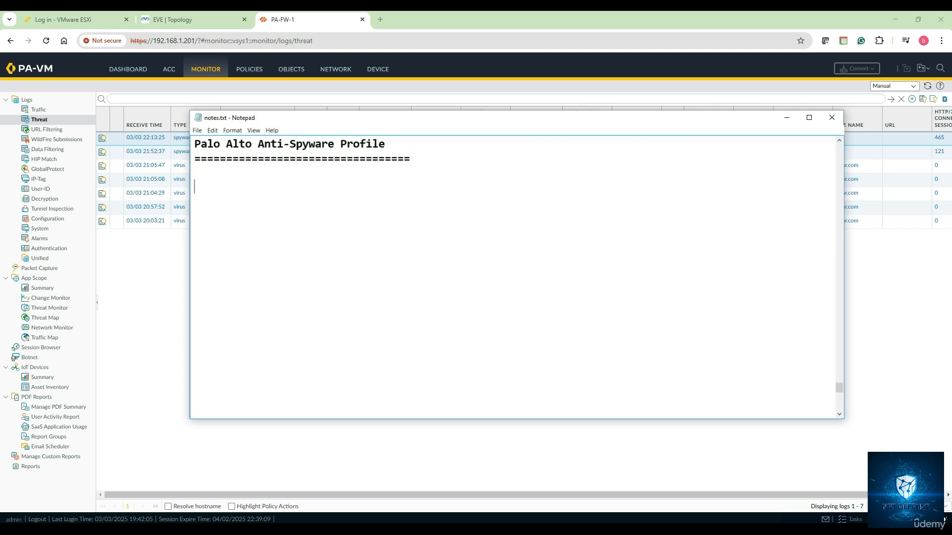
Step: Write below the heading: "It is a security feature that helps detetc and block spyware, command and control (C2C) traffic, and malicious DNS queries."
text(It is a security )
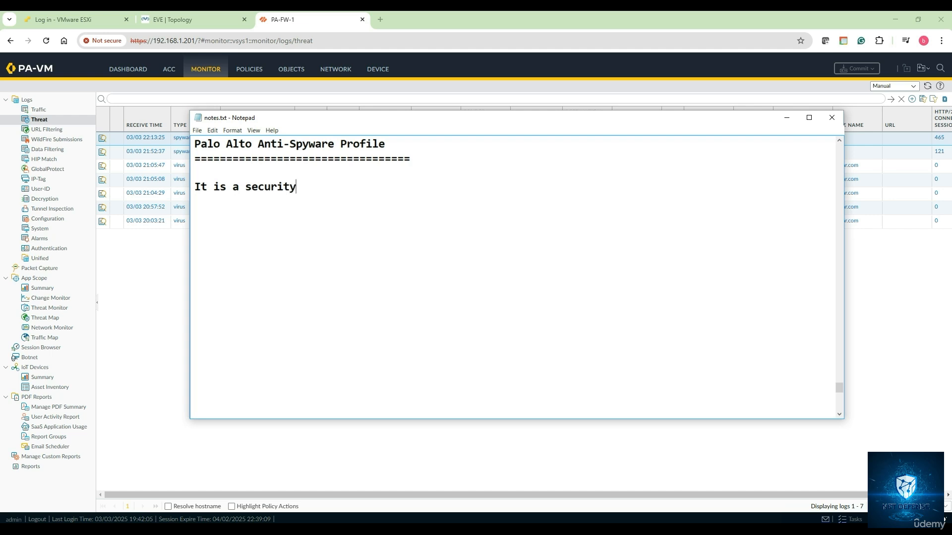
text(feature that hel)
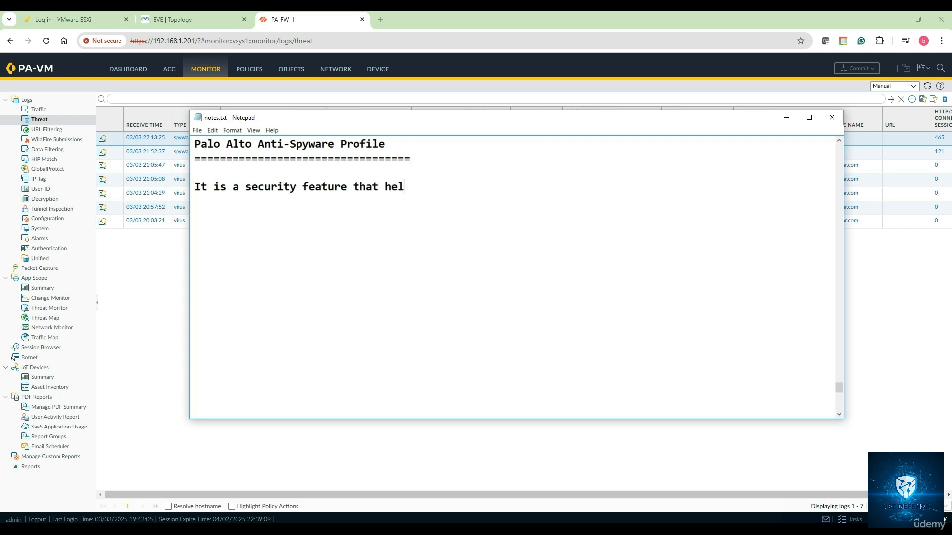
text(ps detetc and b)
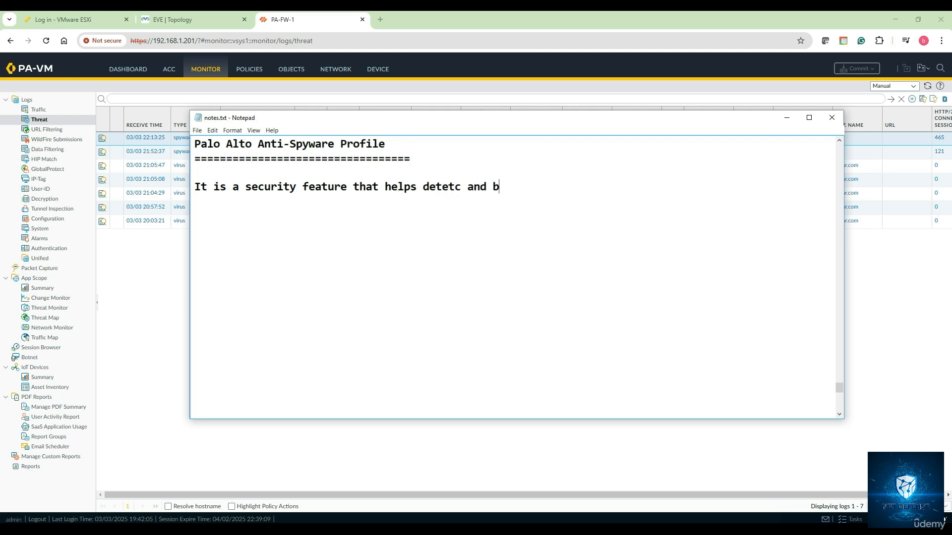
text(lock spyware, command an)
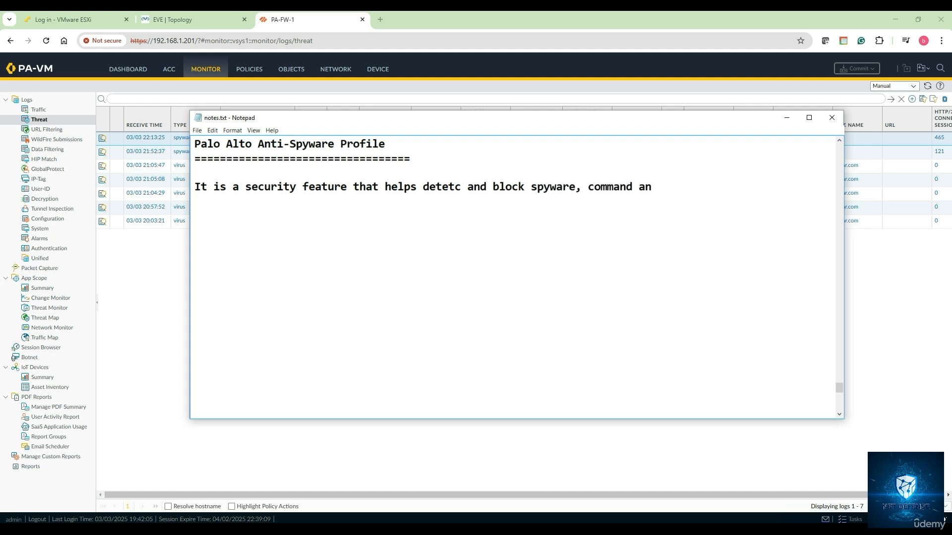
text(d control (C2C)
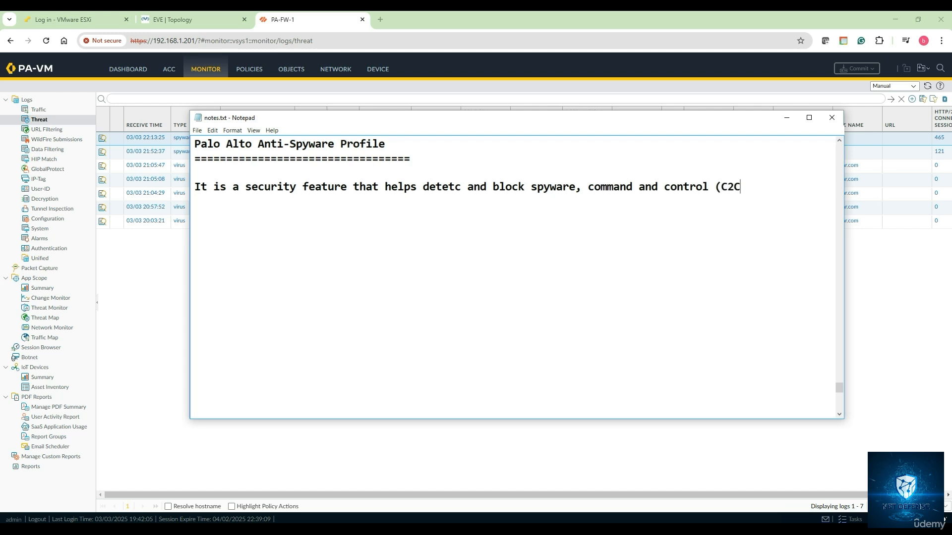
text() traffic, and malicious )
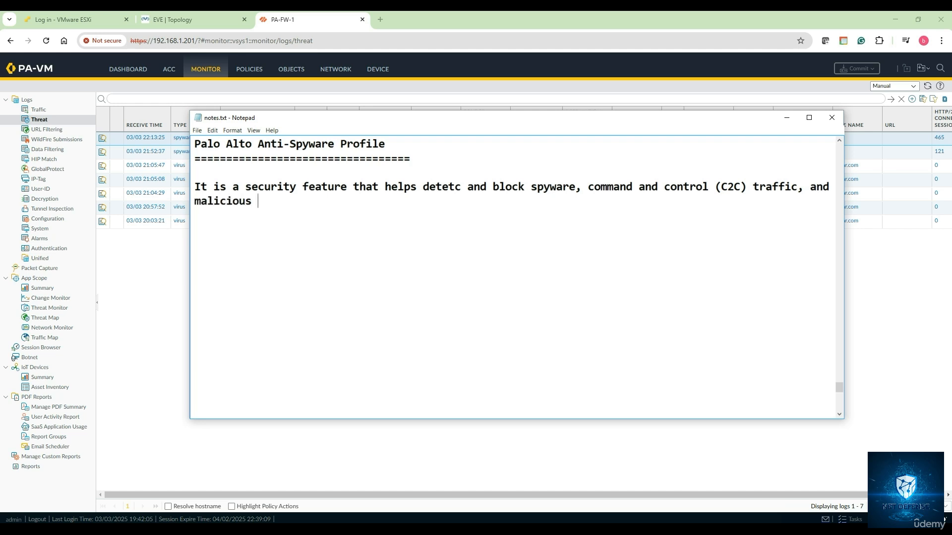
text(DNS queries. It is )
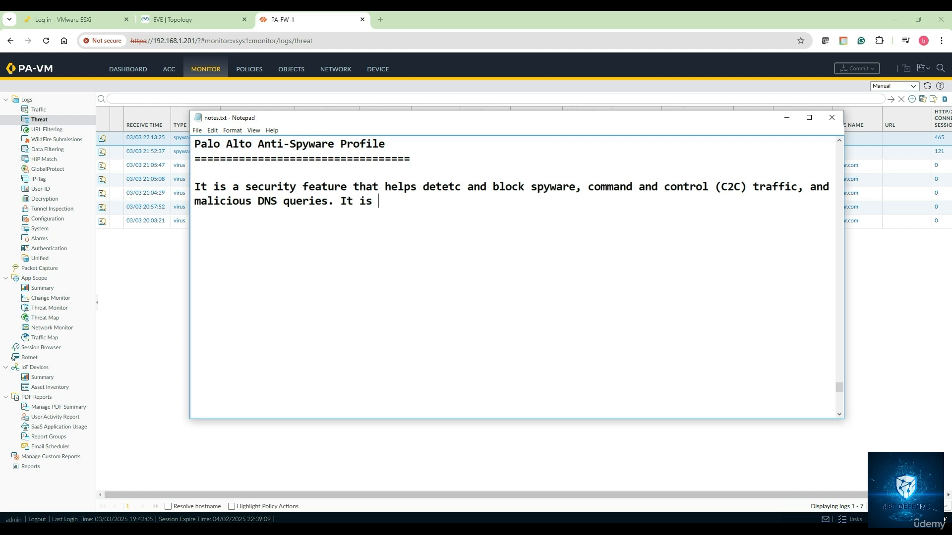
Step: Continue the paragraph with "It is part of threat prevention subcription and works by inspecting network traffic"
text(part of threat prev)
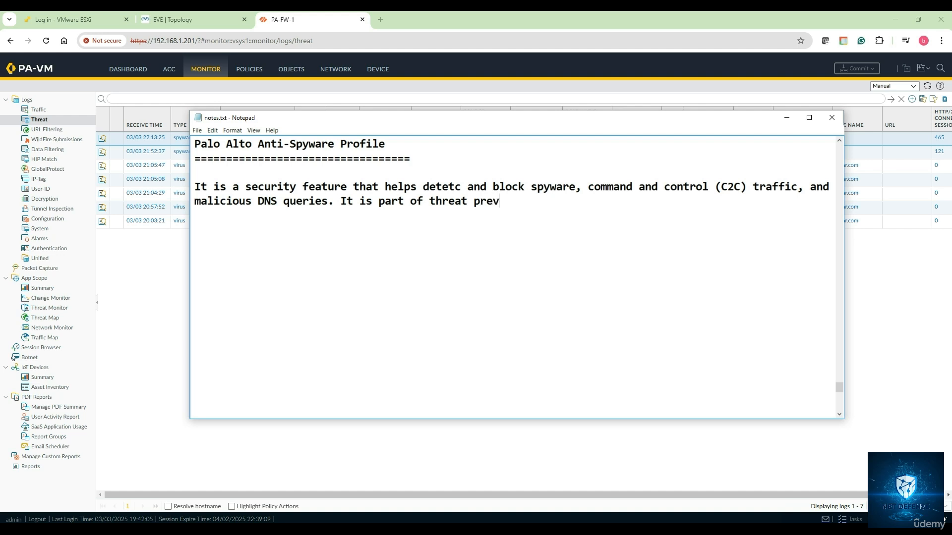
text(ention subcript)
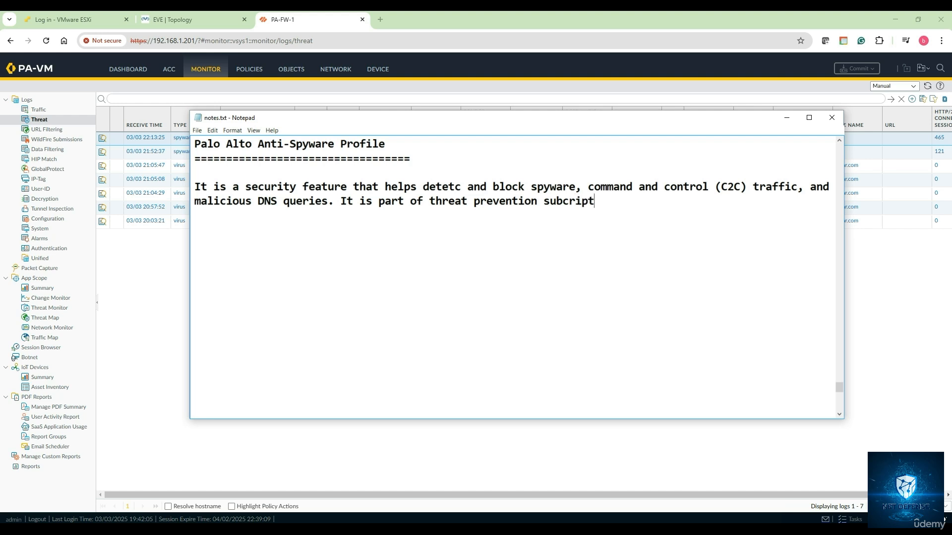
text(ion and works)
key(BackSpace)
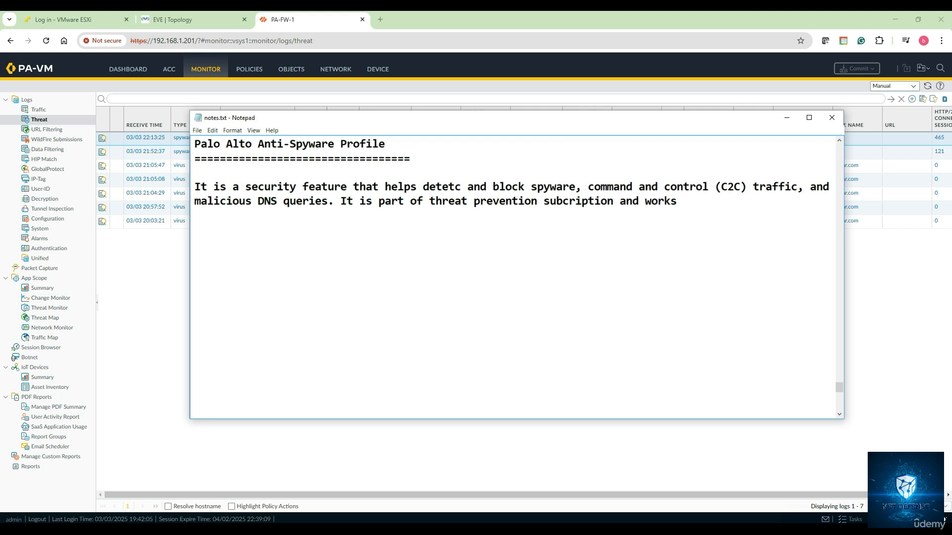
text(by inspecting network )
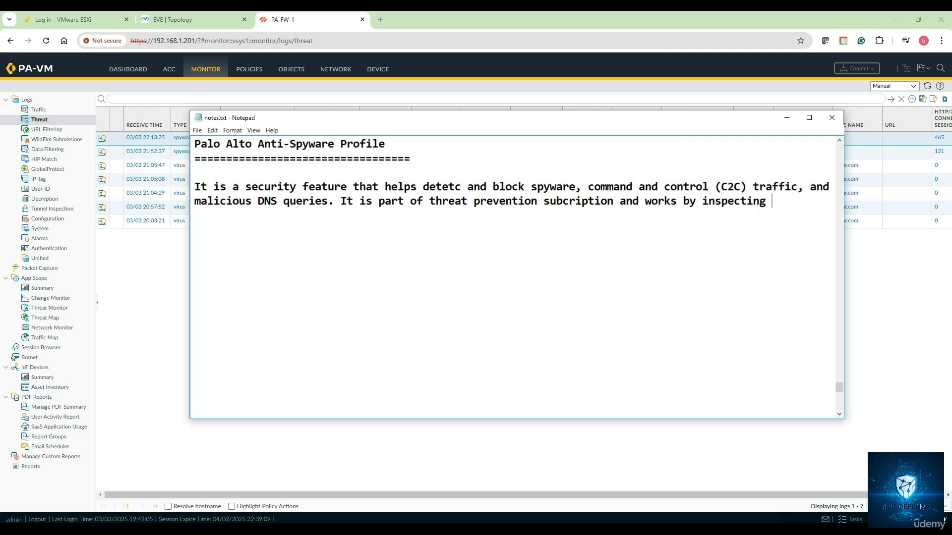
text(traffic)
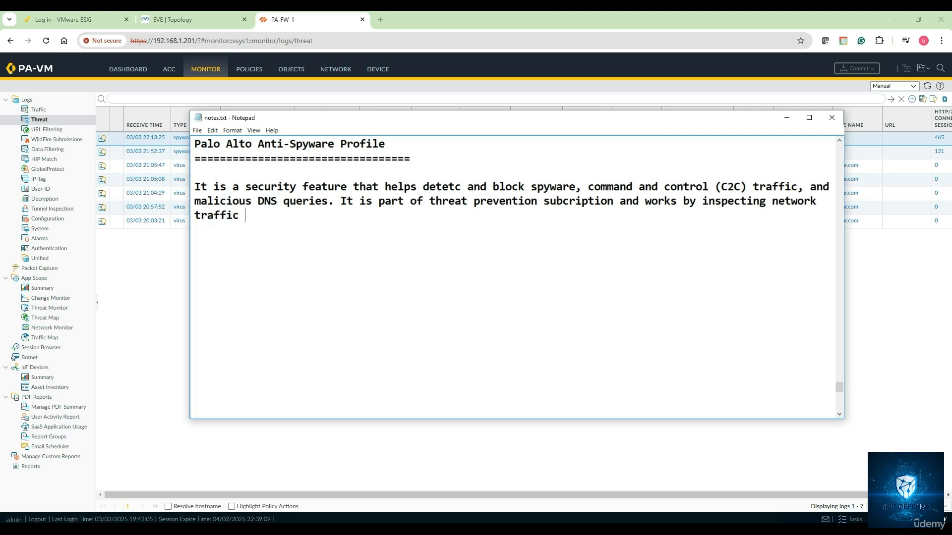
Step: Finish the sentence about inspecting network traffic with "for signs of spyware infections or communications with known malicious hosts."
text( for signs of s)
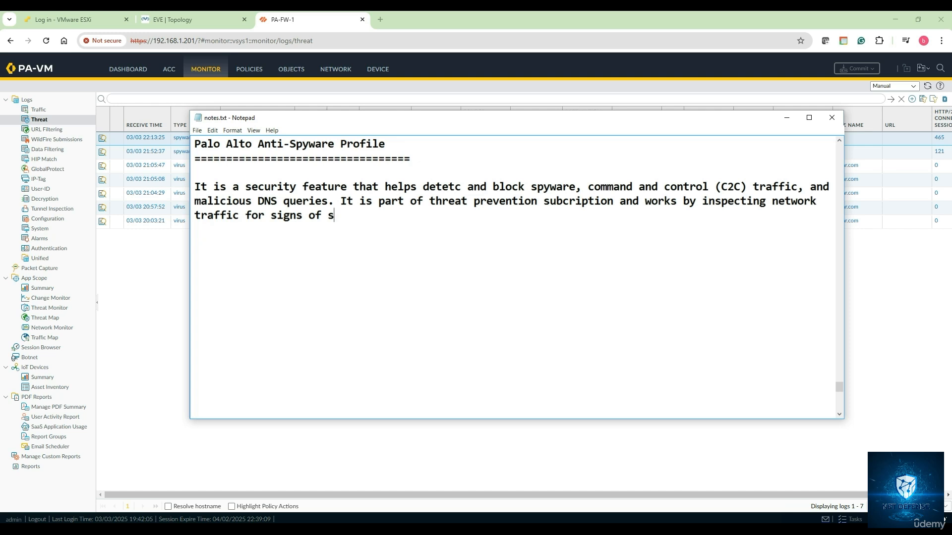
text(pyware infections a)
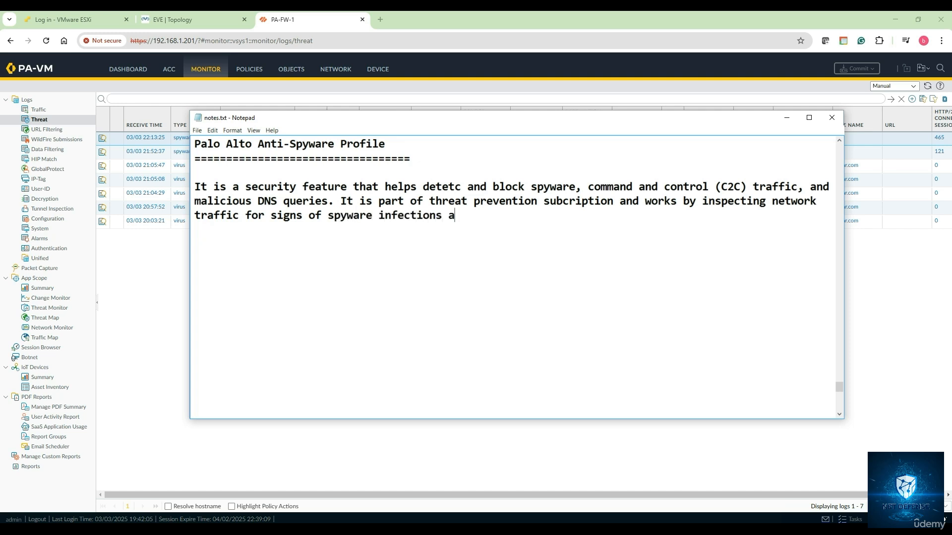
key(BackSpace)
text(or communications with )
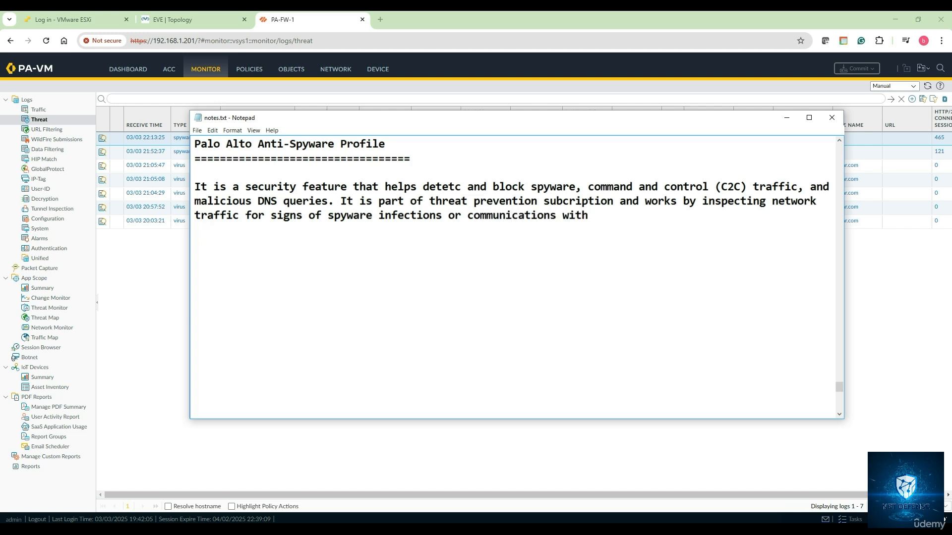
text(known malicio)
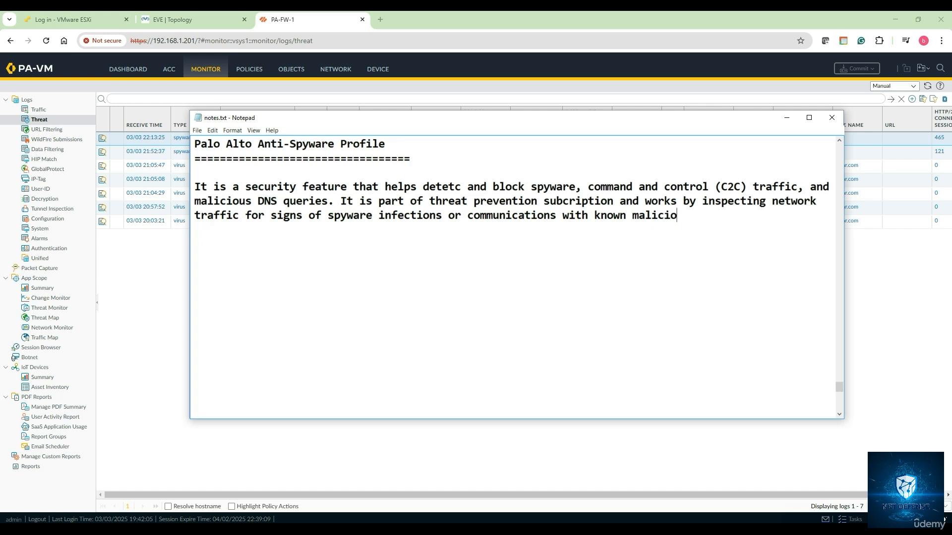
text(us hposts)
key(BackSpace)
key(BackSpace)
key(BackSpace)
key(BackSpace)
key(BackSpace)
text(osts.  )
Step: Add the subheading "Key Components :" below the paragraph, with the first item "1. DNS Security and sinkholing :"
text(Key Com)
text(pon)
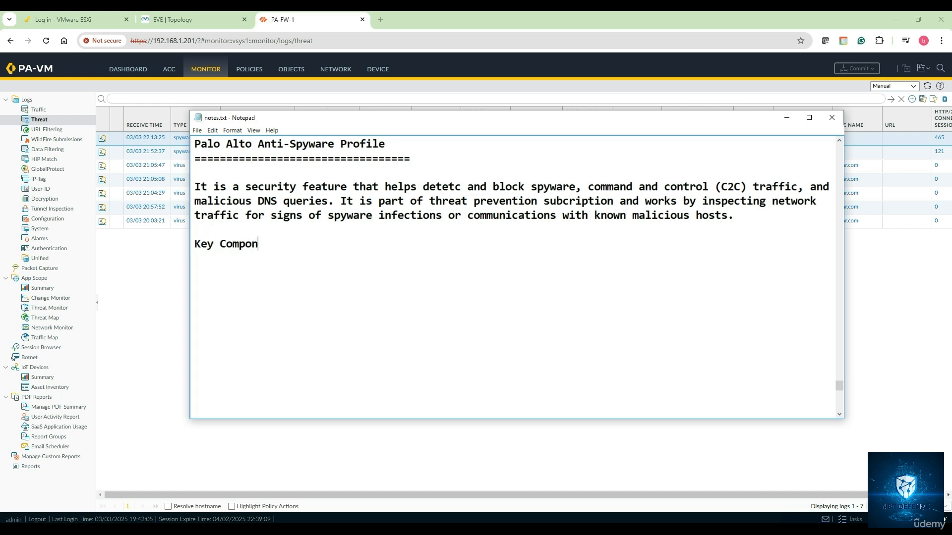
text(ents :)
key(Return)
key(Return)
text(1. DNS Secu)
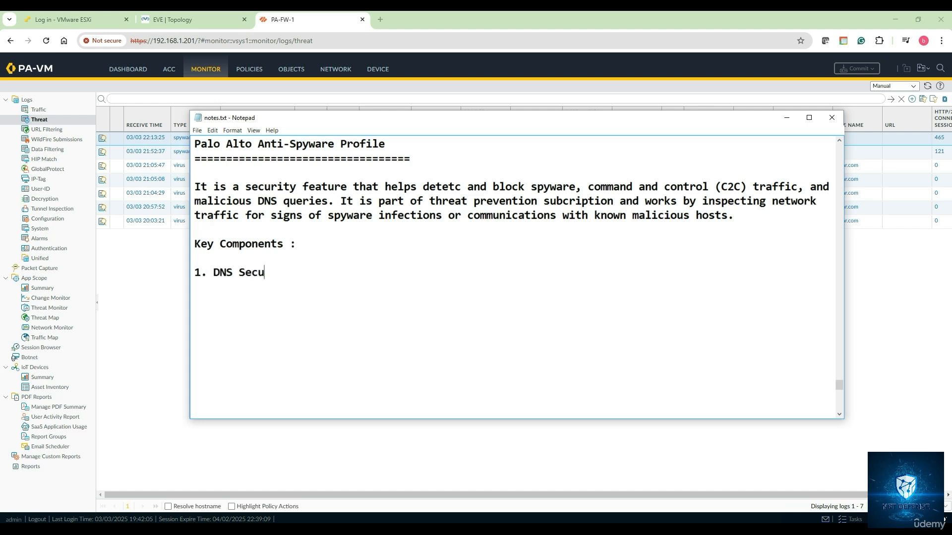
text(rity and sinkholing )
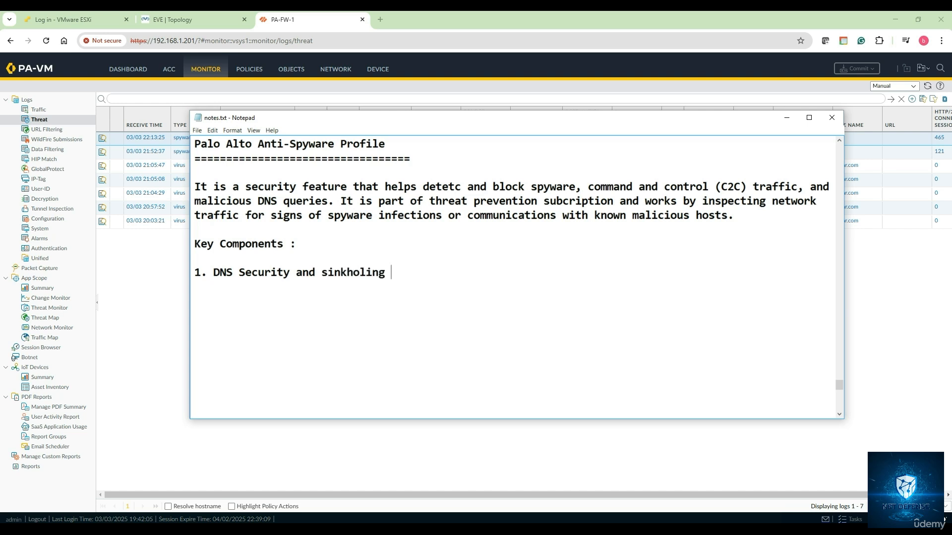
text(:)
Step: Add the second key component as "2. Signature based detecion:"
text(2. )
text(Signa)
text(tutr)
key(BackSpace)
key(BackSpace)
text(re bas)
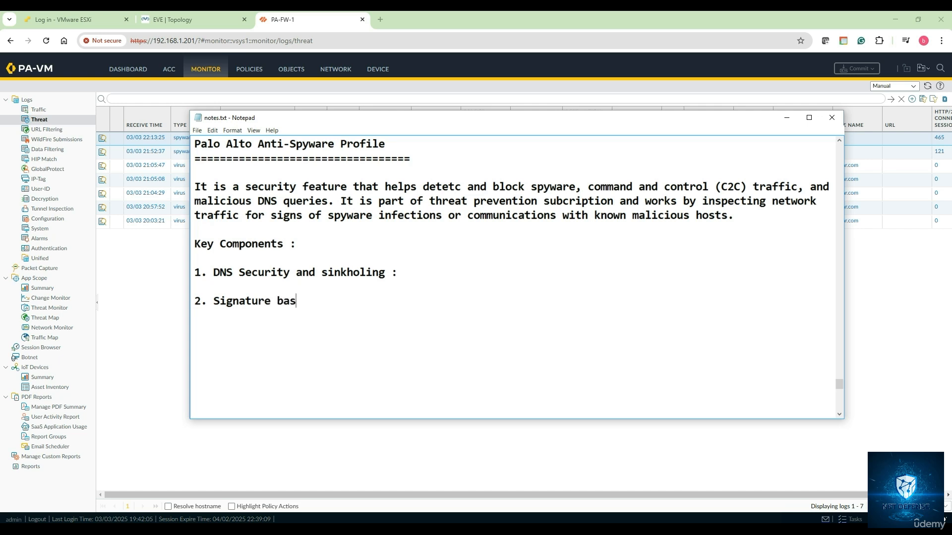
text(ed detecion)
key(BackSpace)
text(:)
Step: Add the third key component as "3. Packet inspection and traffic filtering:", separated by a blank line
key(Return)
key(Return)
text(3. Packet n)
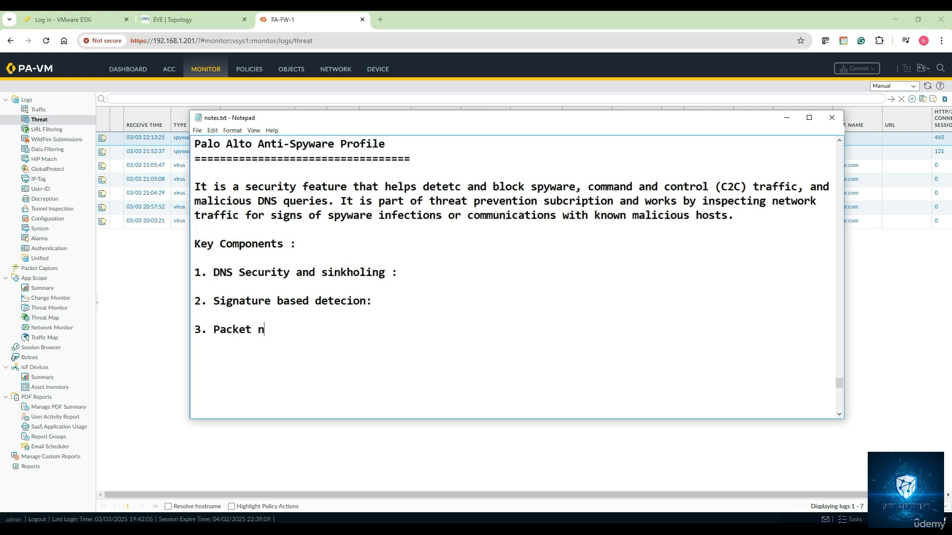
key(BackSpace)
text(inspection and )
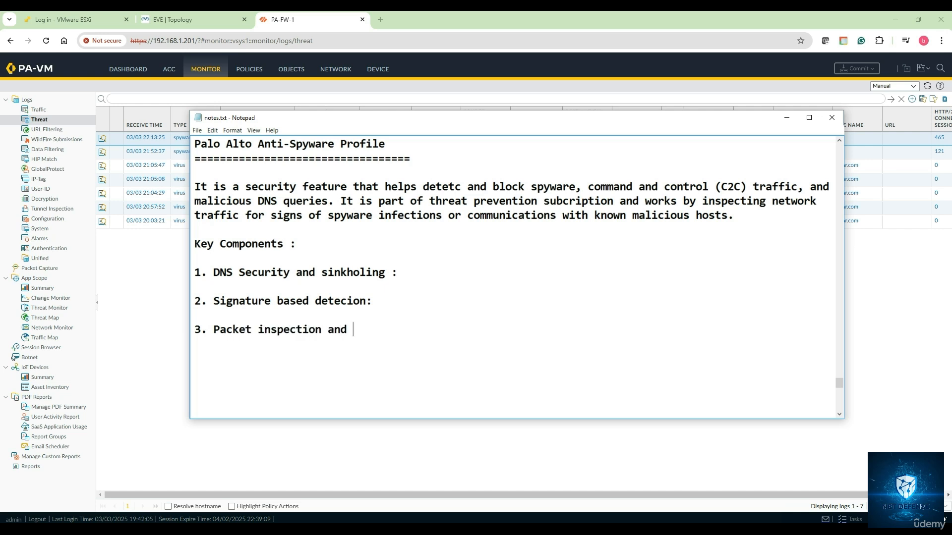
text(traffic filtering:)
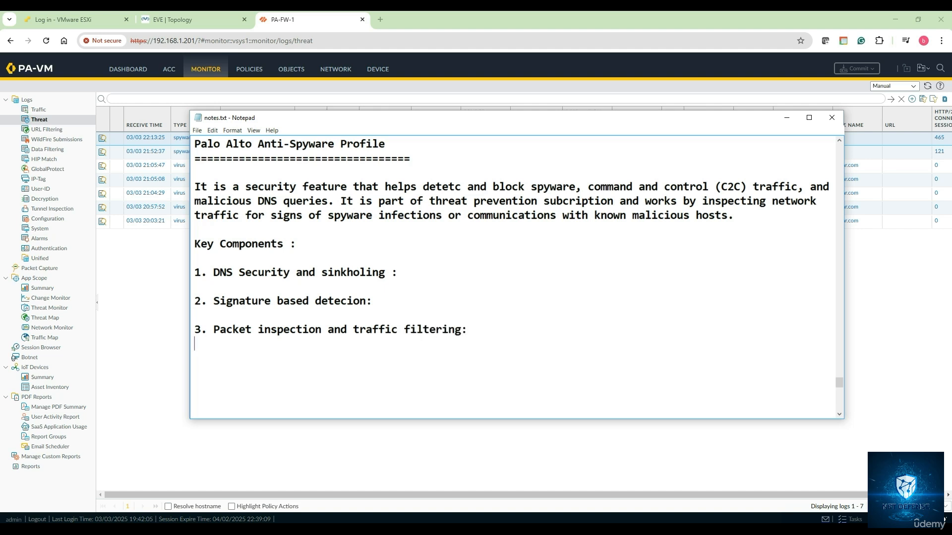
Step: Add the fourth key component as "4. Severity based actions: Allow, Alert, drop, Reset, Block IP"
key(Return)
key(BackSpace)
text(4. Severity base)
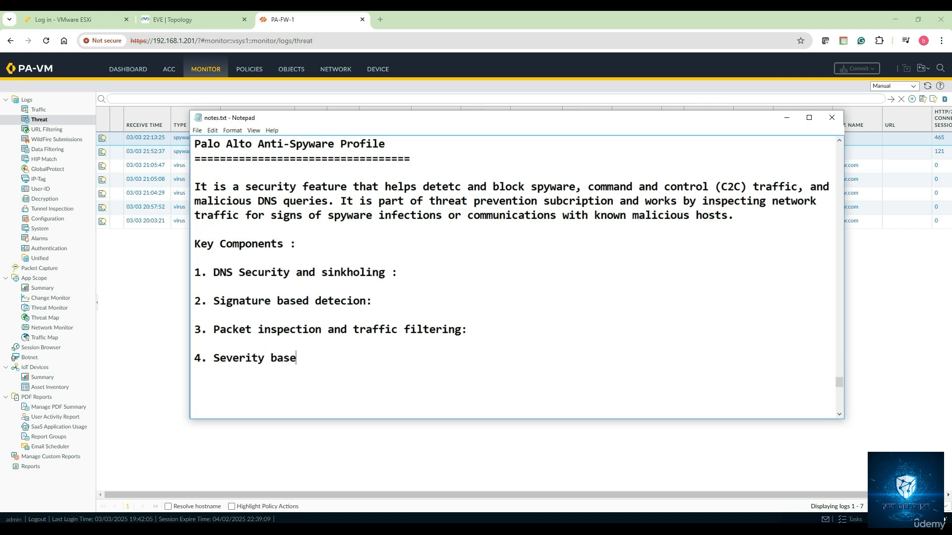
text(d actions:)
text(Allow)
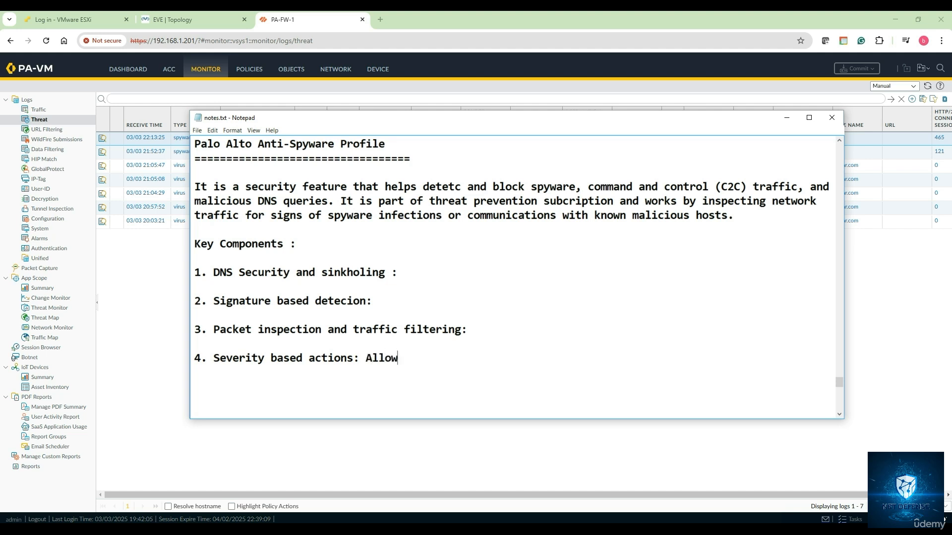
text(, Alert, drop, Resr)
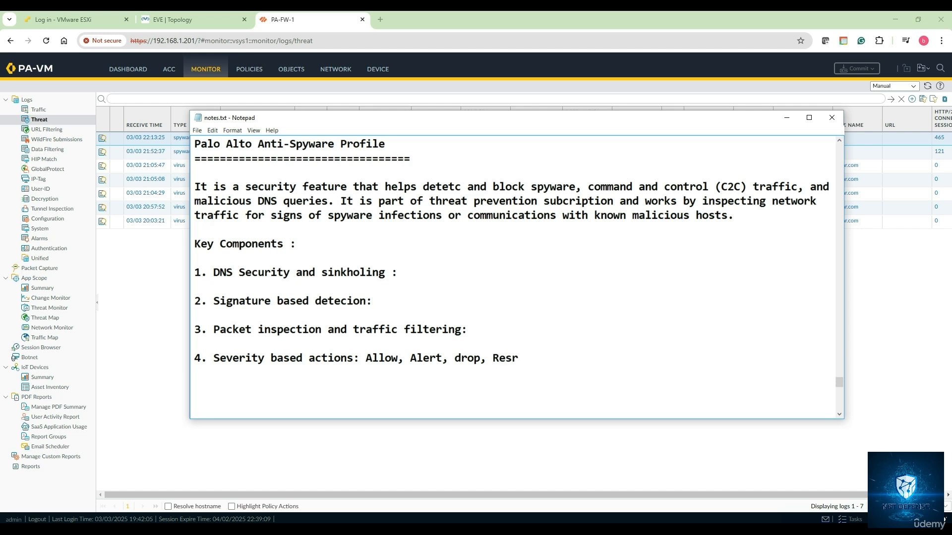
key(BackSpace)
text(et, Block IP)
Step: Add the fifth key component as "5. Logging and reporting:" on a new line
key(Return)
text(5. Logging )
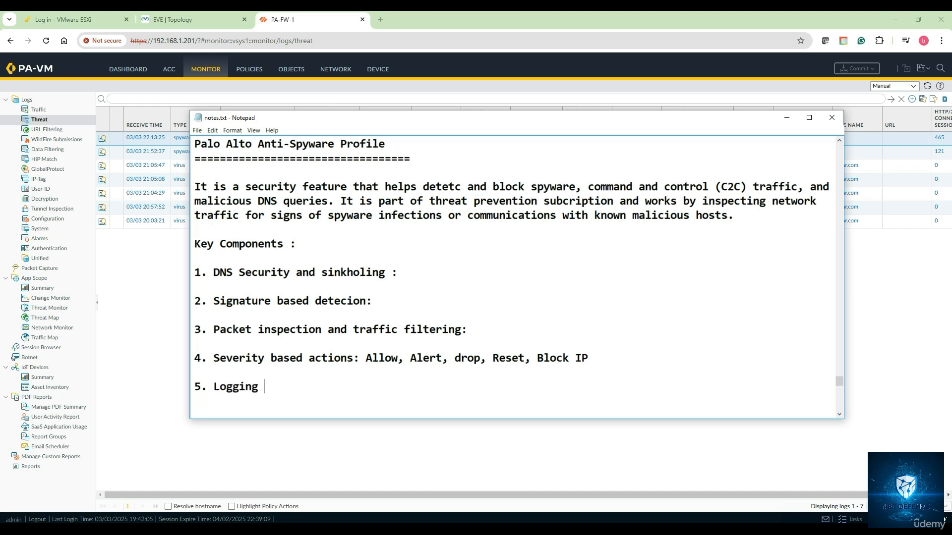
text(and reporting)
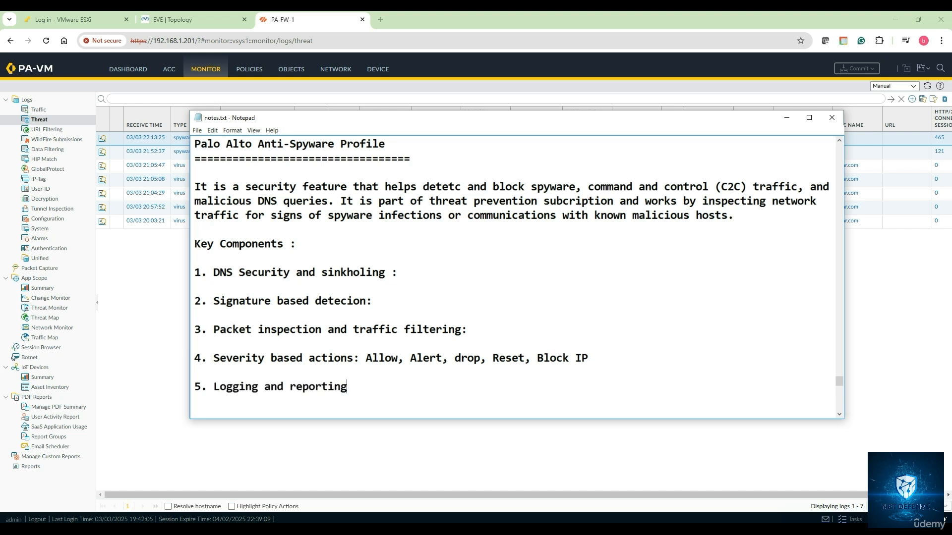
text(:)
Step: Add the subheading "Best Practices:" with the first item "1. Use Strict or Default built in profiles for maximum security"
key(Return)
key(Return)
text(Best )
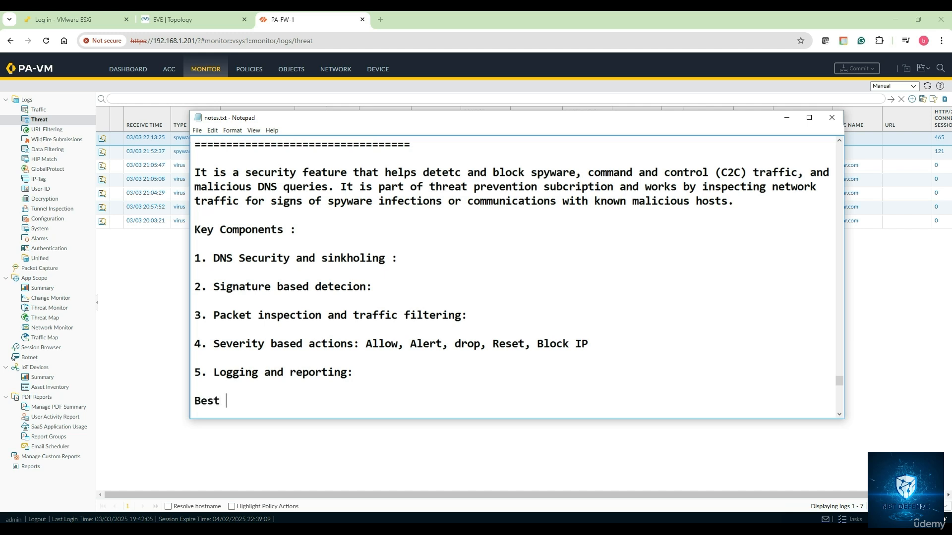
text(Practices :)
key(BackSpace)
key(BackSpace)
text(:  )
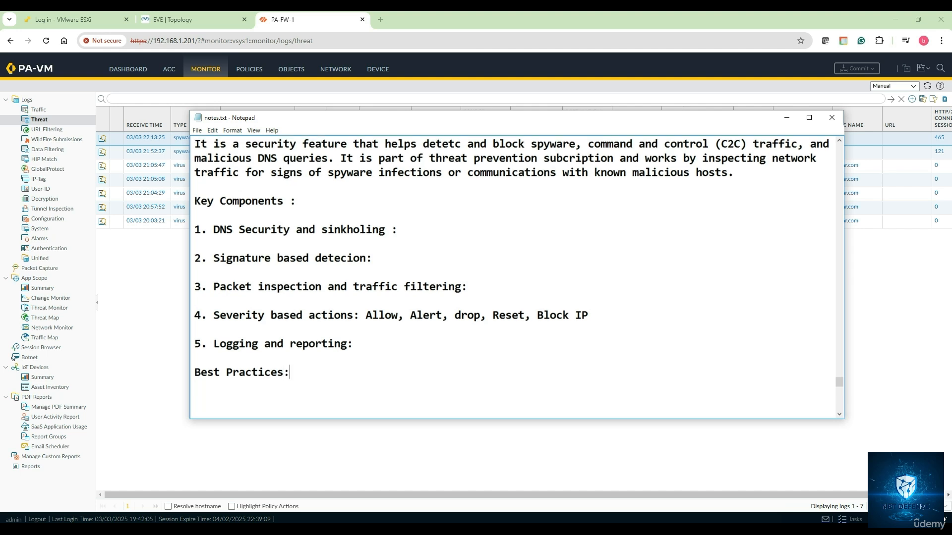
text(1. Use Strict or Default )
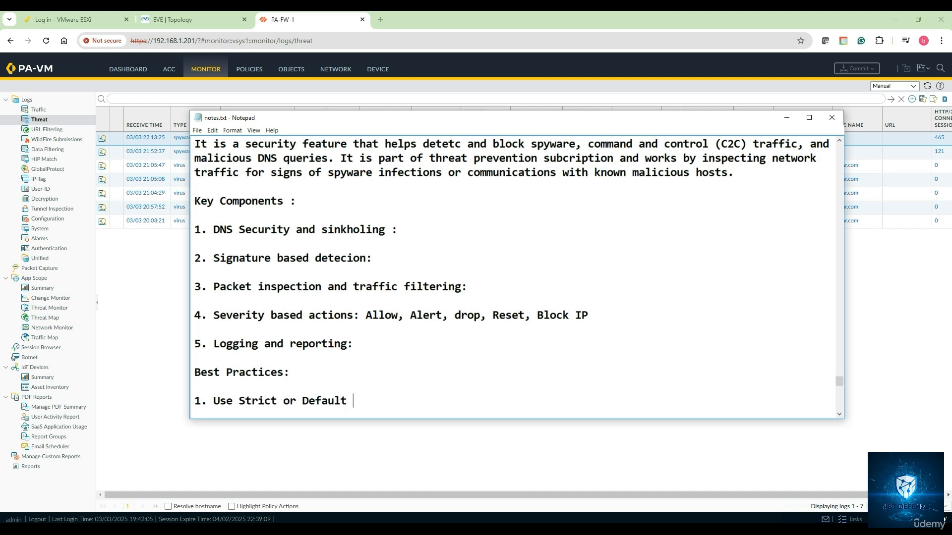
text(built in profiles )
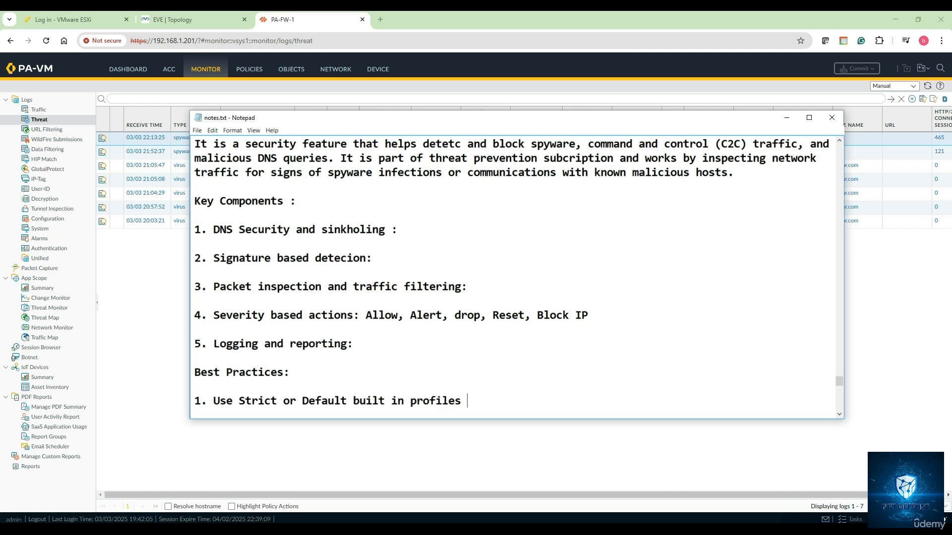
text(for maximum security)
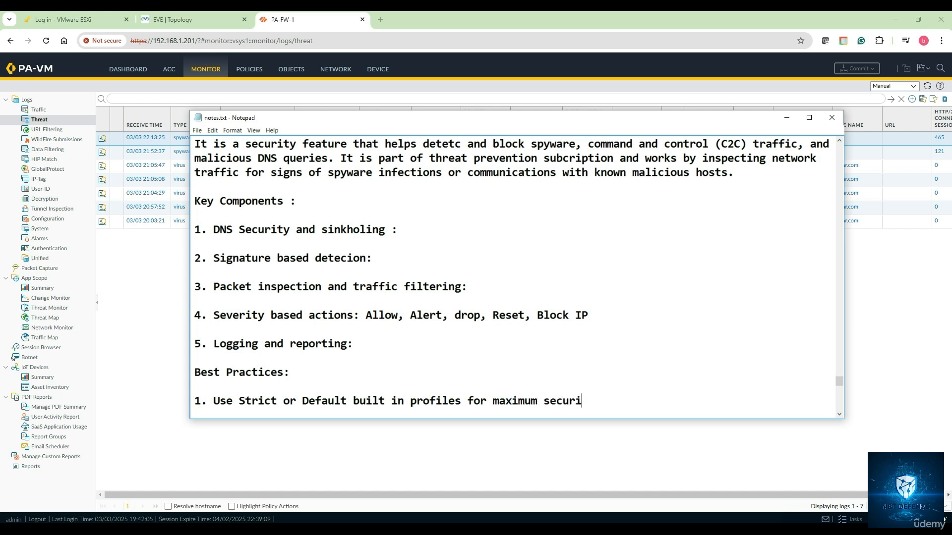
Step: Add the second best practice as "2. Enable DNS sinkholing to prevent C2 traffic", separated by a blank line
key(Return)
key(Return)
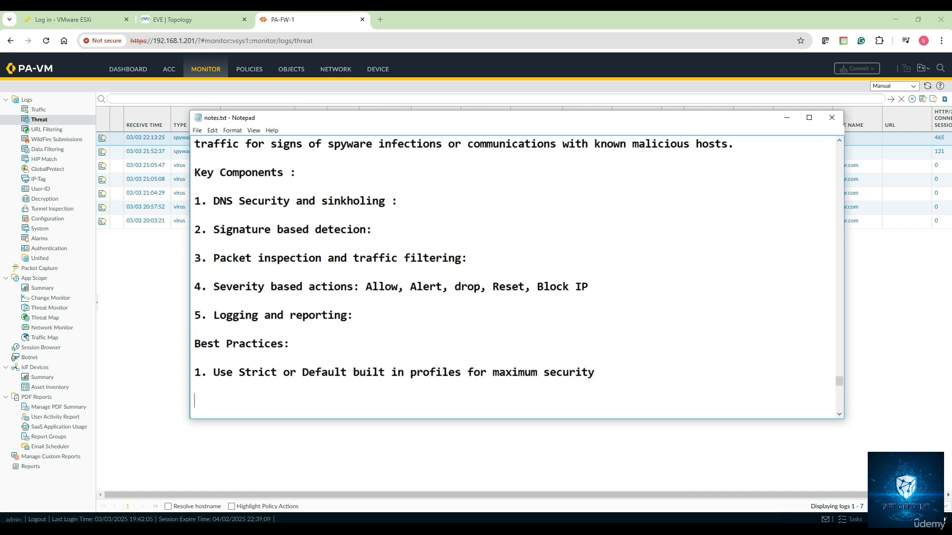
text(2. Enable DNS sink)
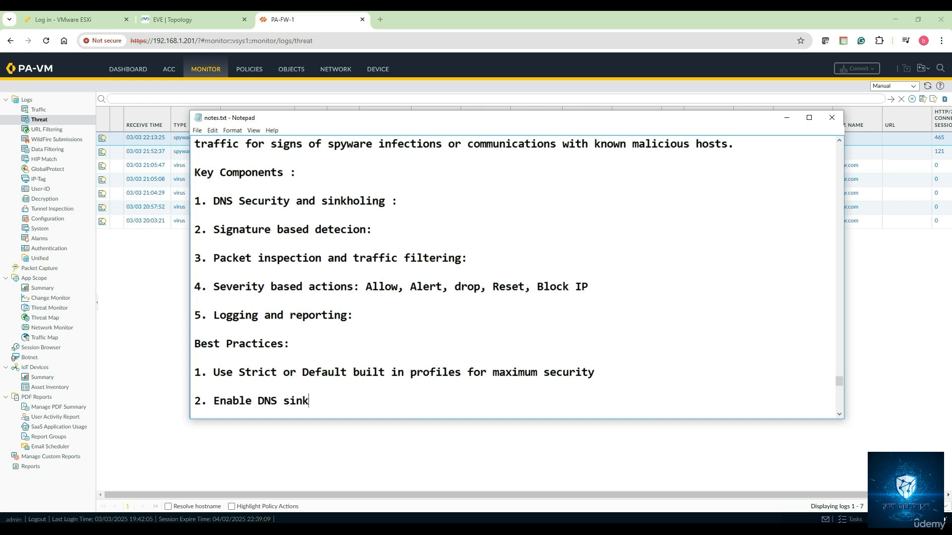
text(holing to pre)
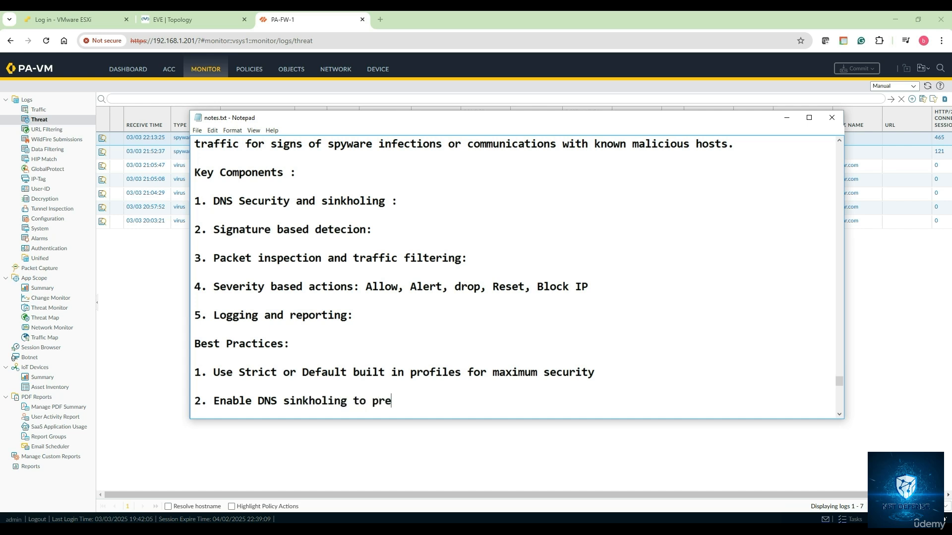
text(vent C2 traffic)
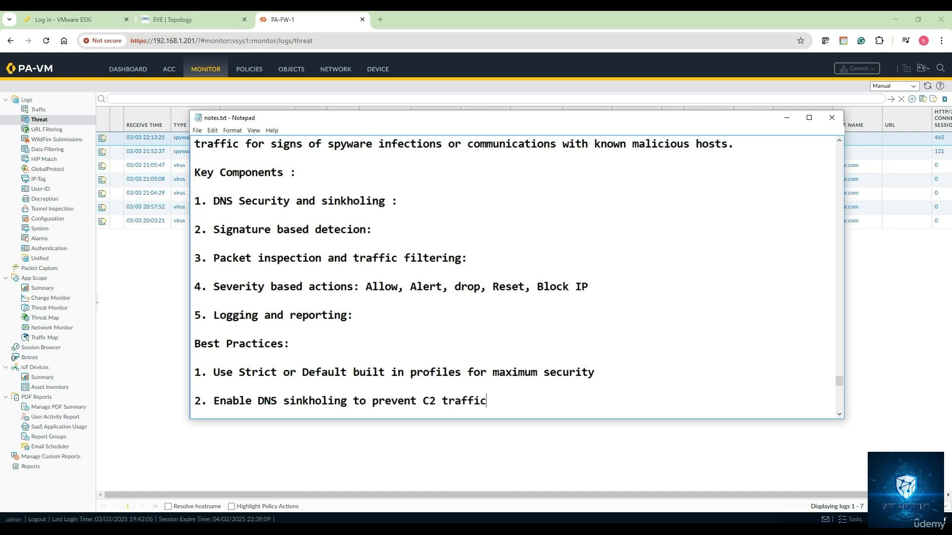
Step: Add the third best practice as "3. Regularly update the Threat Database for the latest protection", separated by a blank line
key(Return)
key(Return)
text(3. )
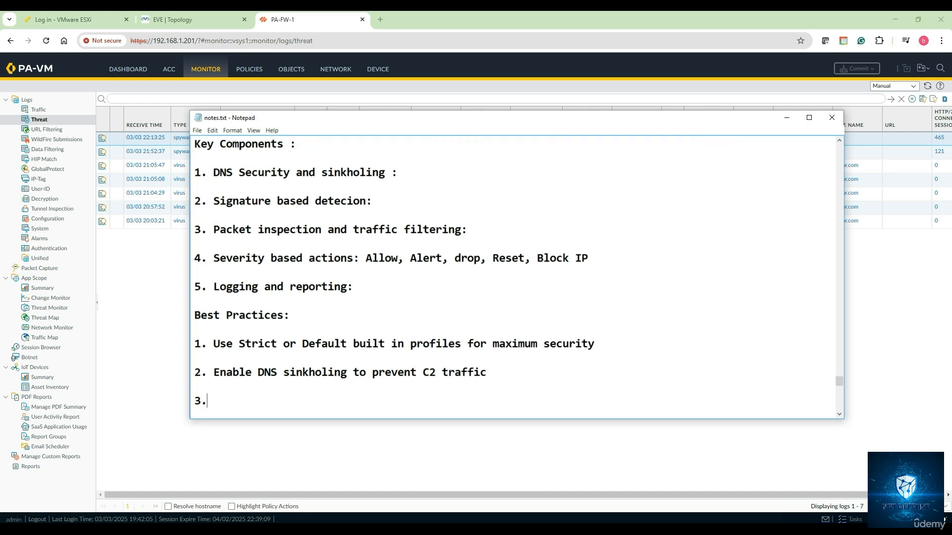
text(Regularly update the )
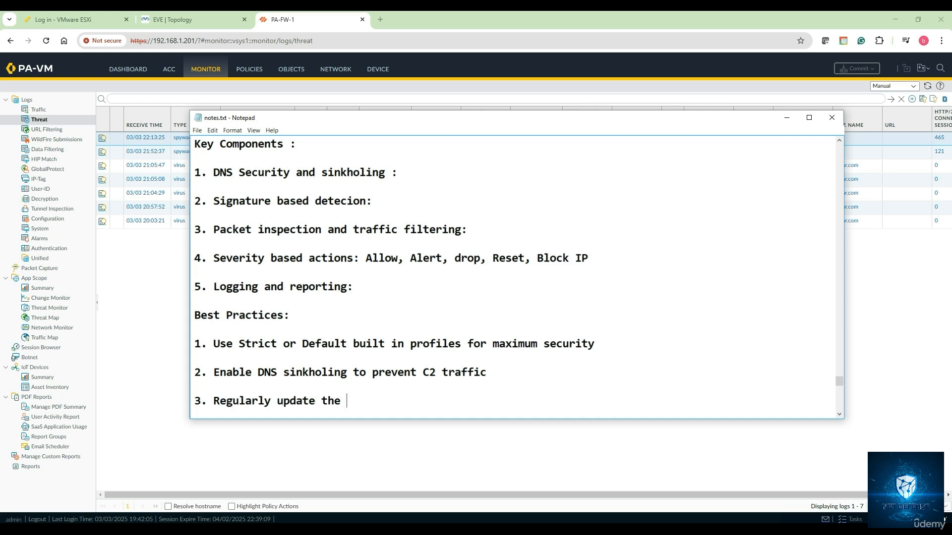
text(Threat Database fo)
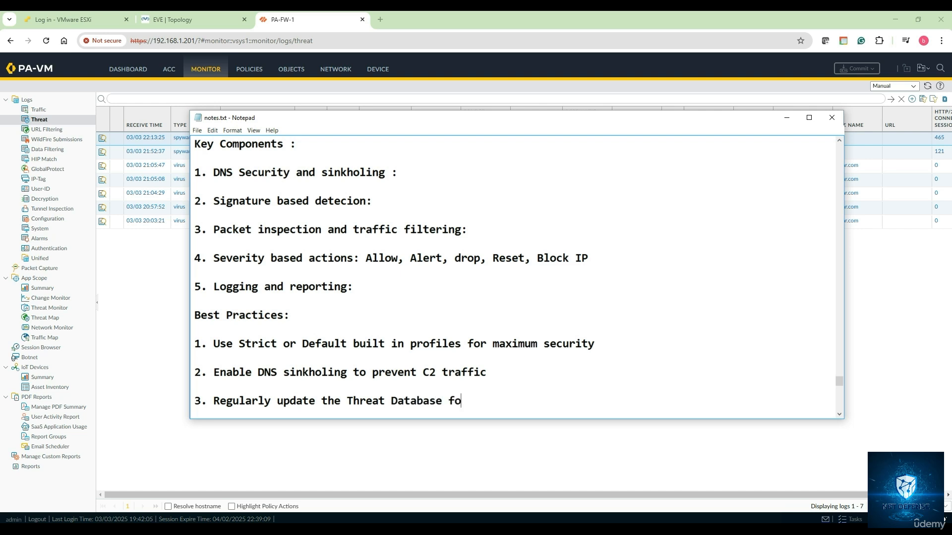
text(r the latest pro)
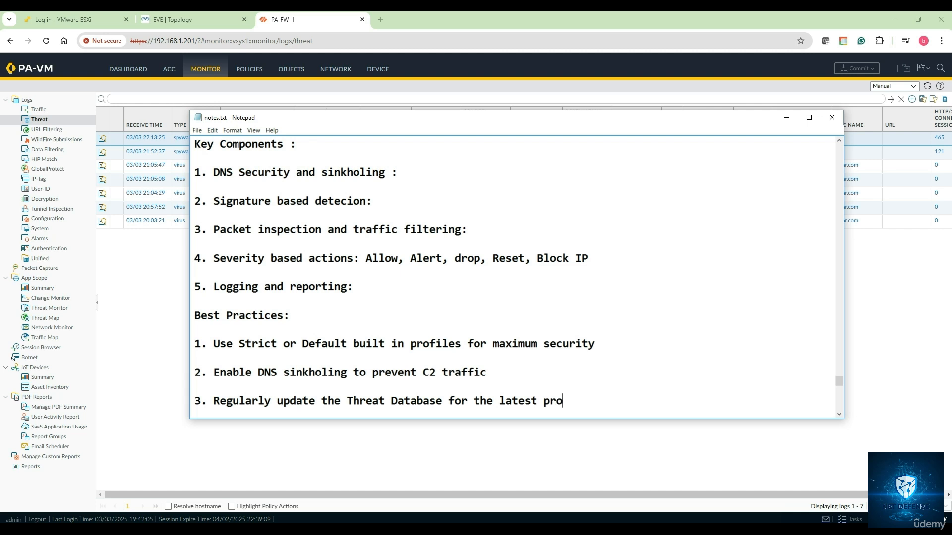
text(tection)
Step: Add the fourth best practice as "4. Monitor Threat logs for unusual activity", separated by a blank line
key(Return)
key(Return)
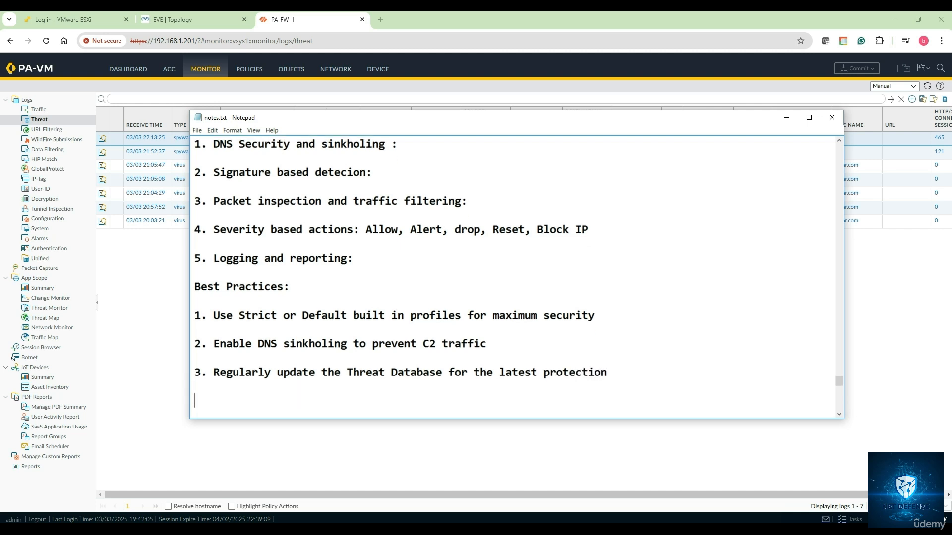
text(4. Monitor Threat)
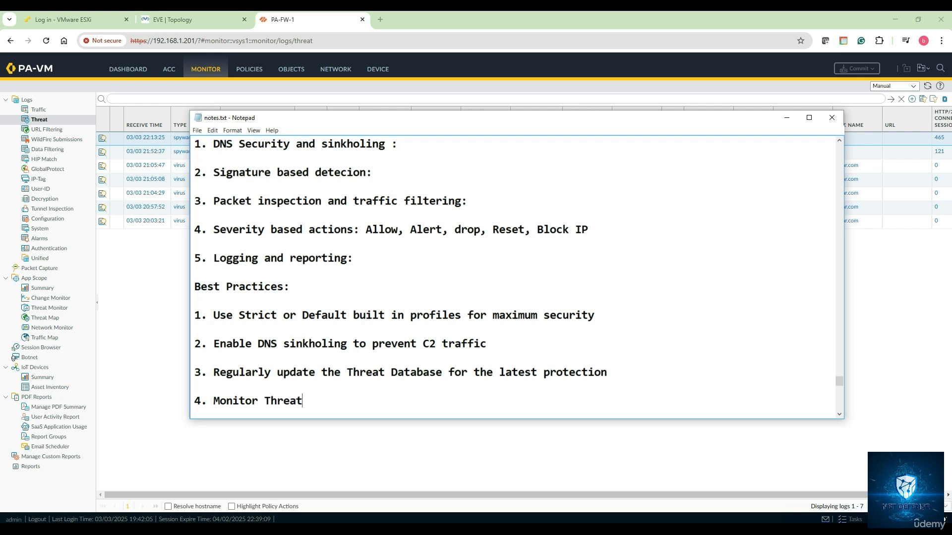
text( logs for unusua)
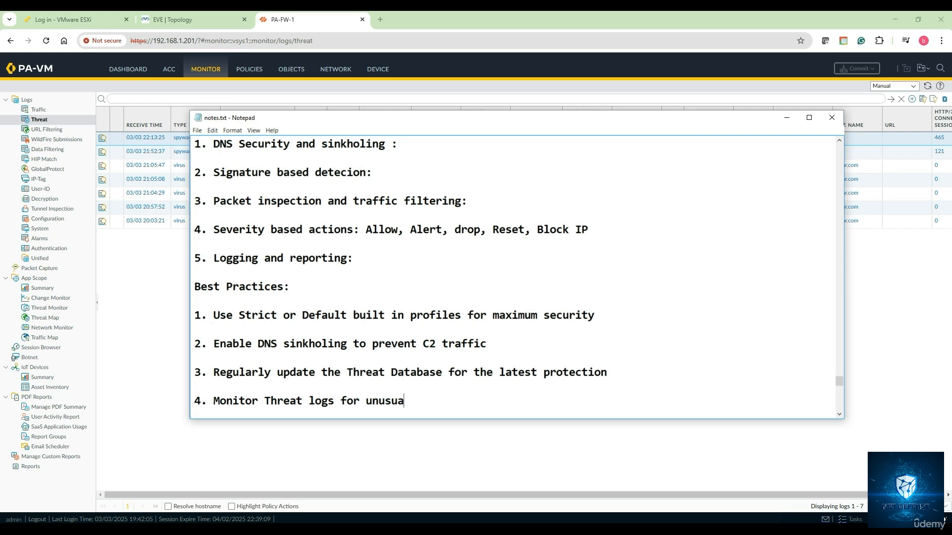
text(l activity)
Step: Add the fifth best practice as "5. use custom signatures for targeted threats.", separated by a blank line
key(Return)
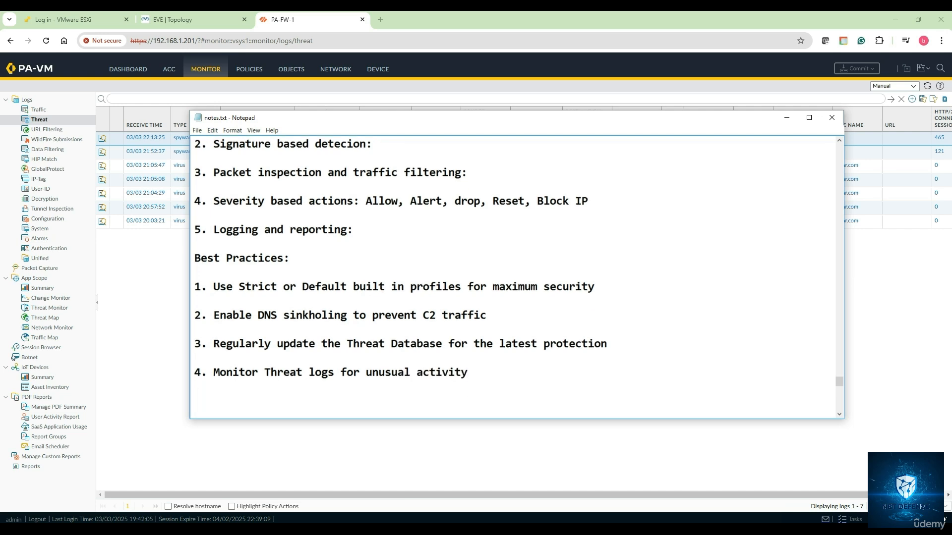
text(5. use custom sig)
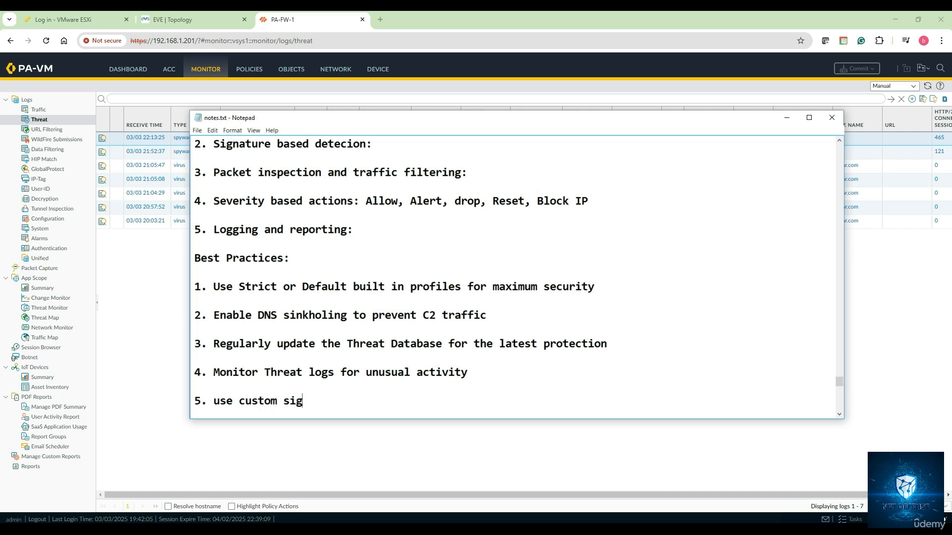
text(natures for target)
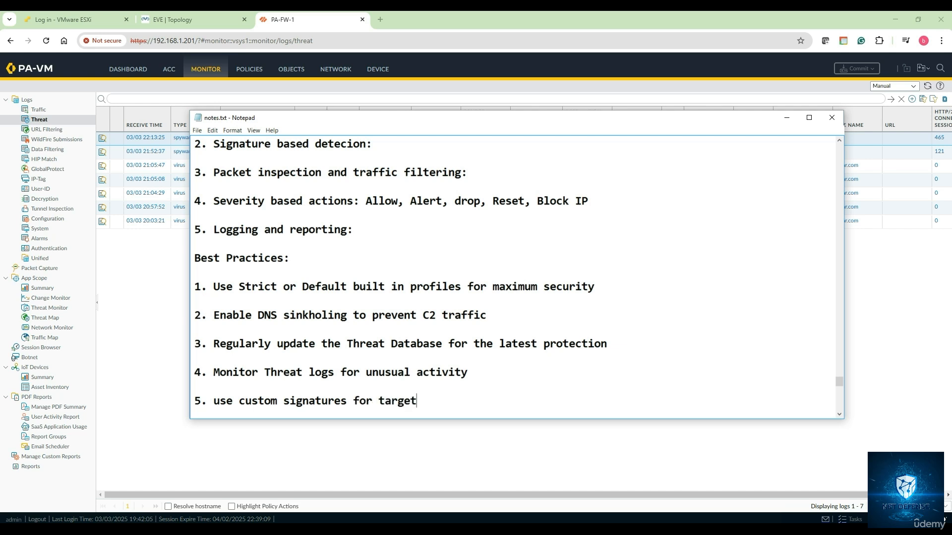
text(ed threats.)
Step: Close the best practices section with a long separator line of equals signs below a blank line
key(Return)
key(Return)
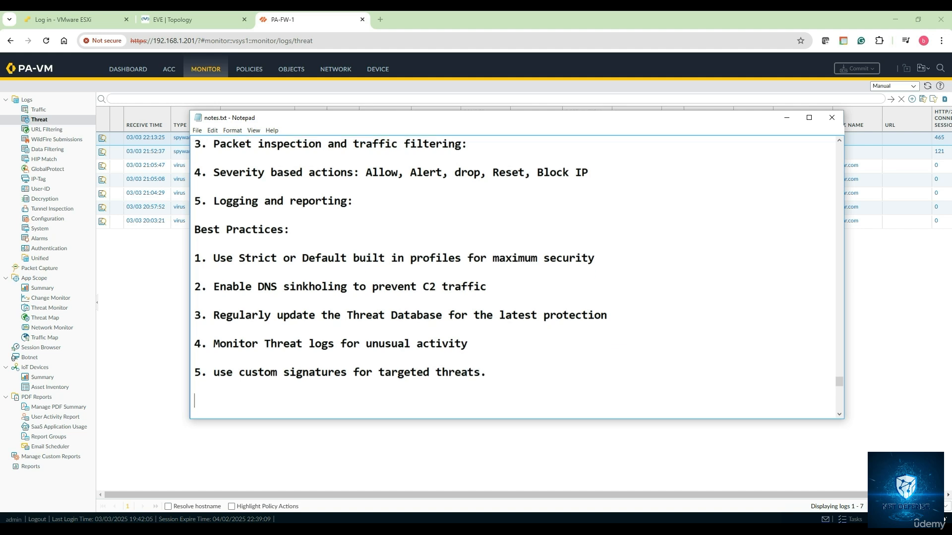
text(===============================)
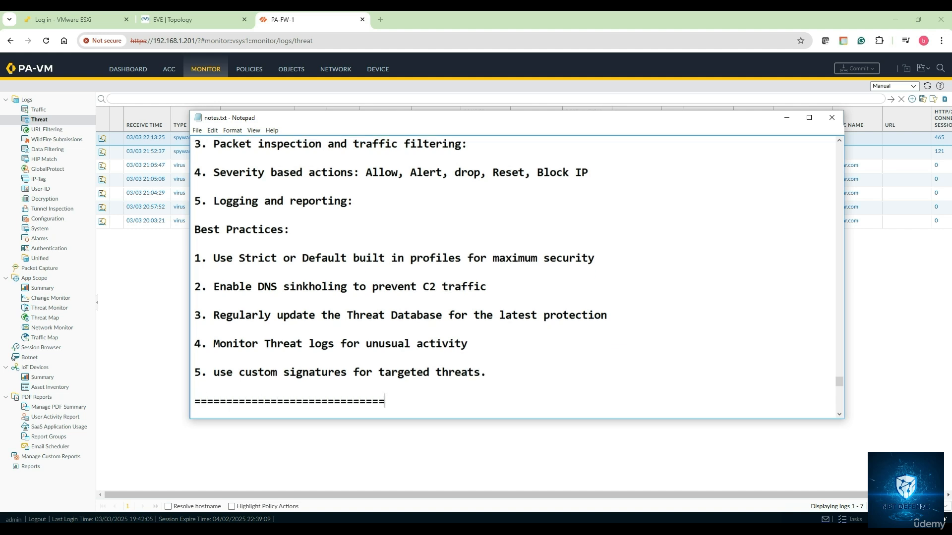
text(========================================================)
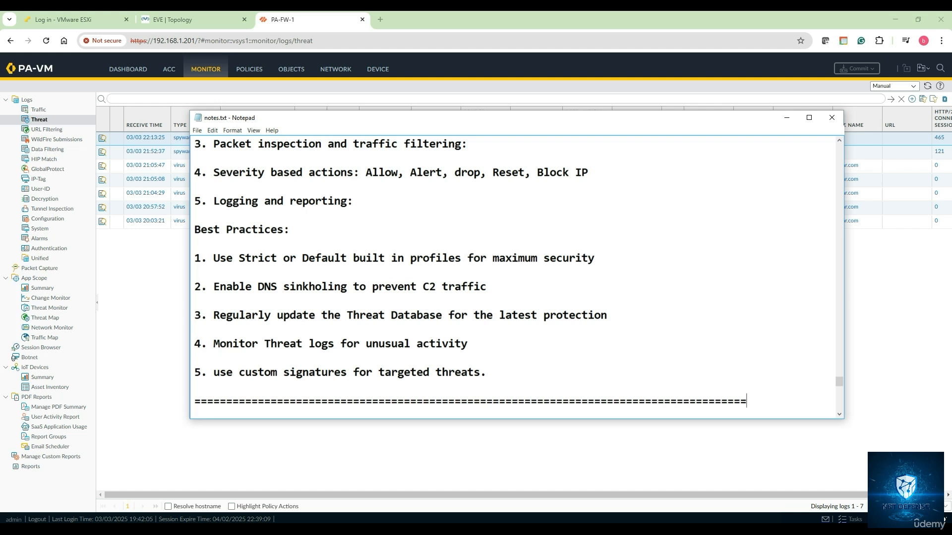